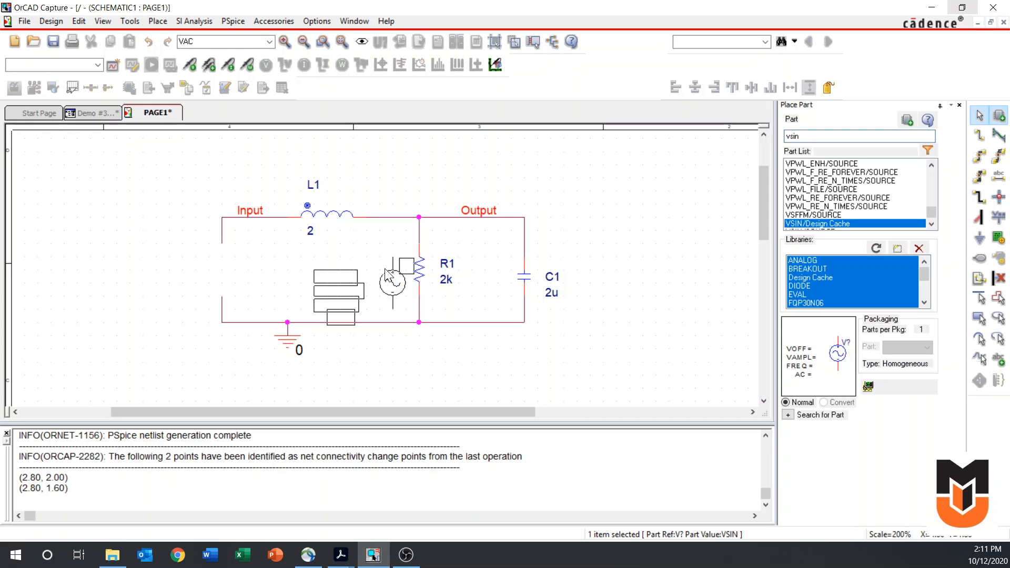
Place the VSIN source in the open gap of the circuit's input branch and set its VOFF to 0
click(212, 262)
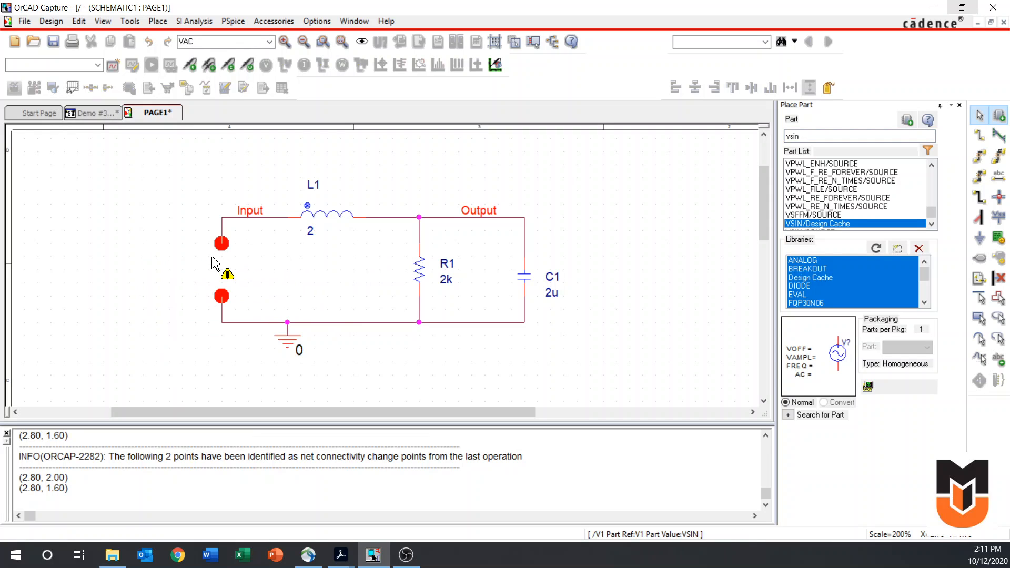
key(Escape)
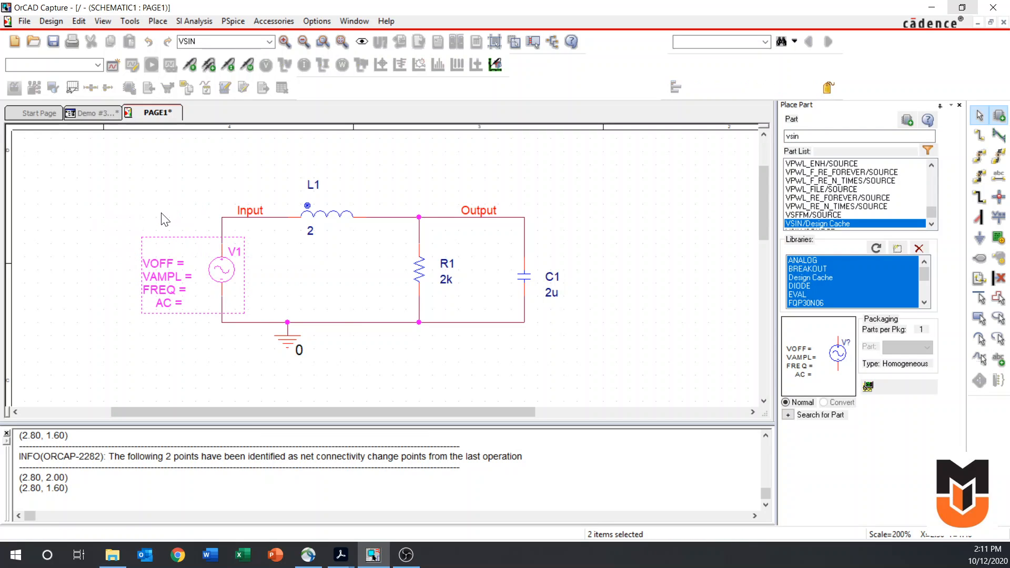
double_click(184, 266)
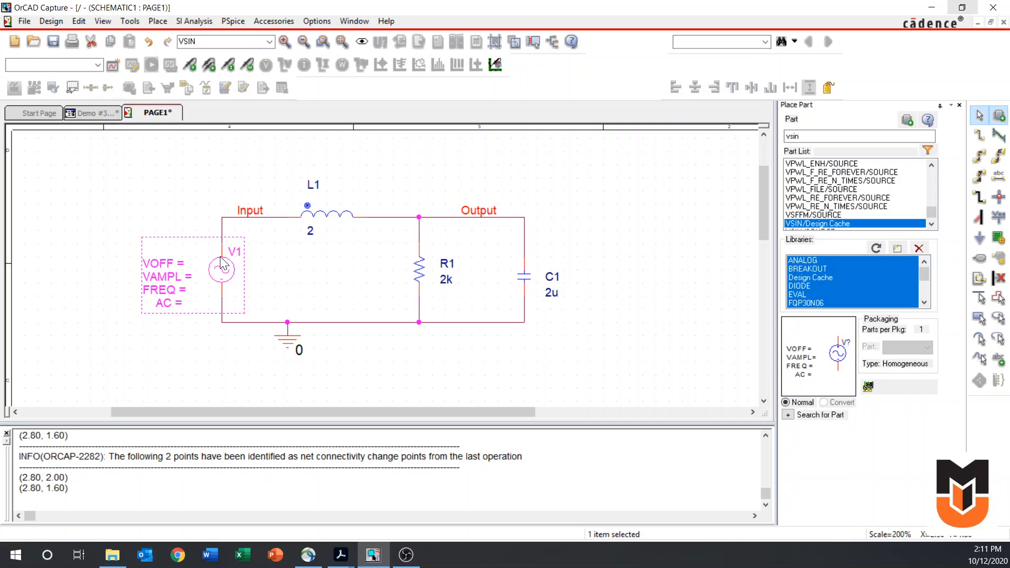
text(0)
key(Return)
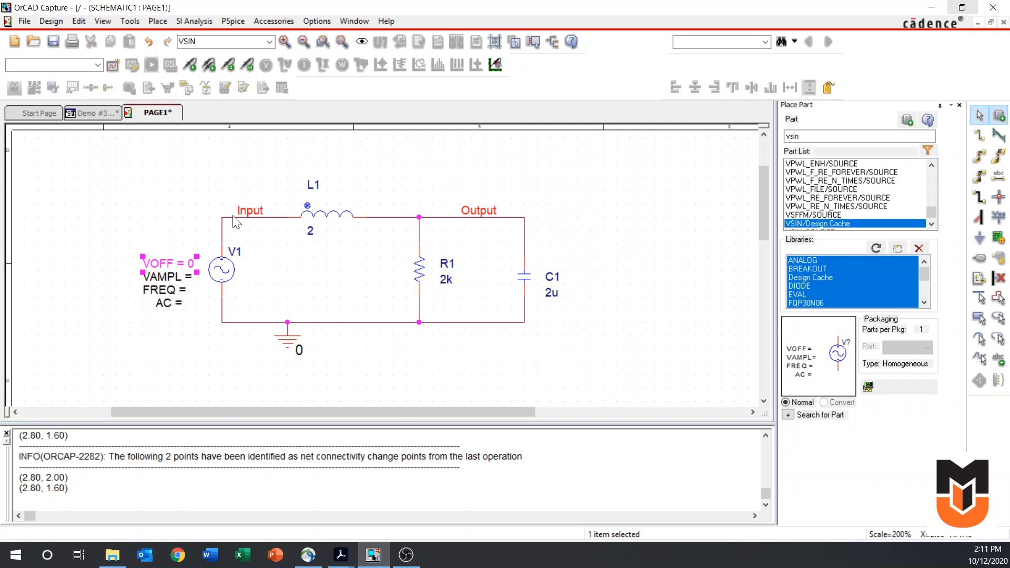
Set the V1 sine source's amplitude VAMPL to 1 and its frequency FREQ to 1
double_click(203, 283)
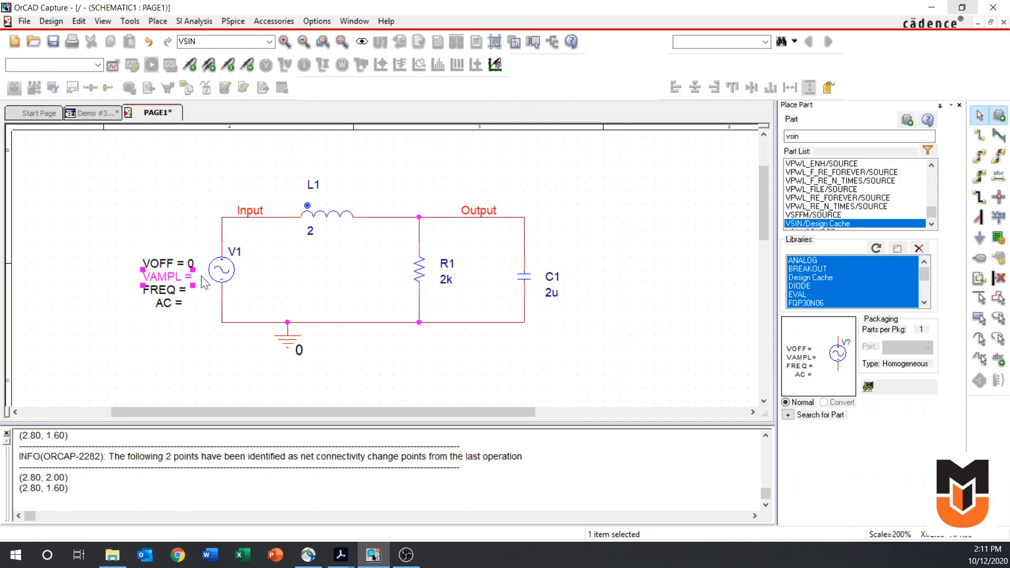
text(1)
key(Return)
double_click(179, 290)
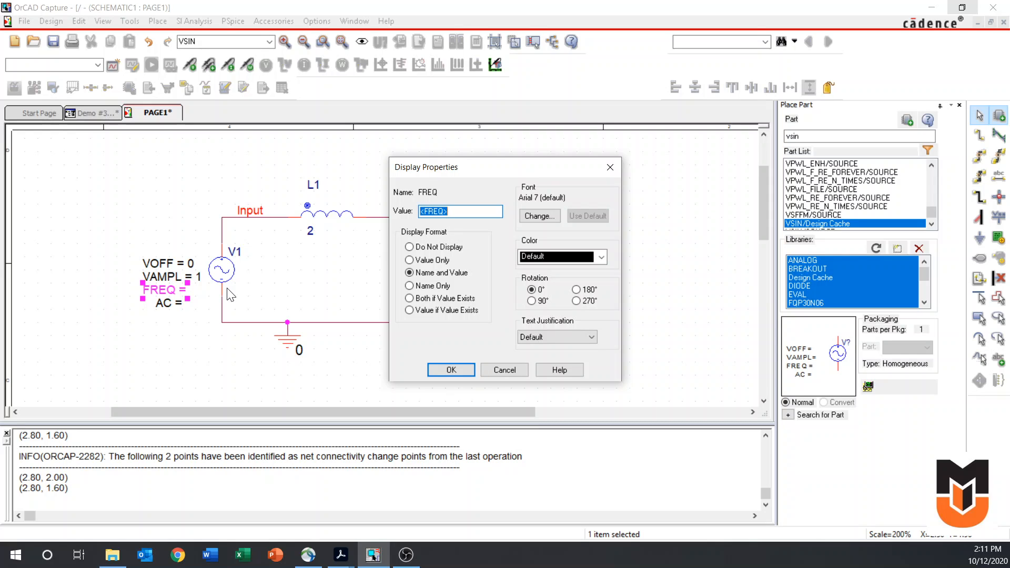
text(1)
key(Return)
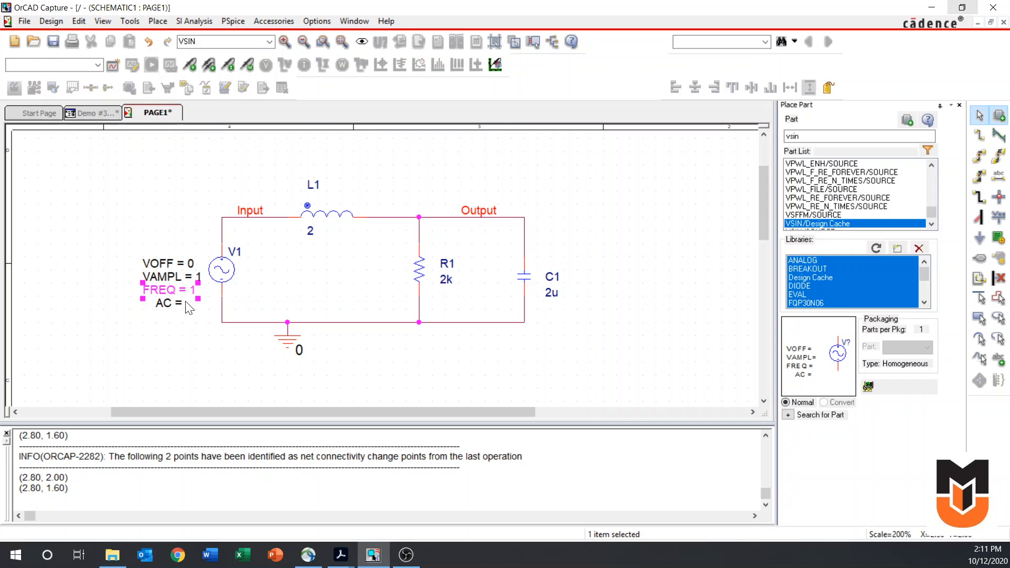
click(179, 226)
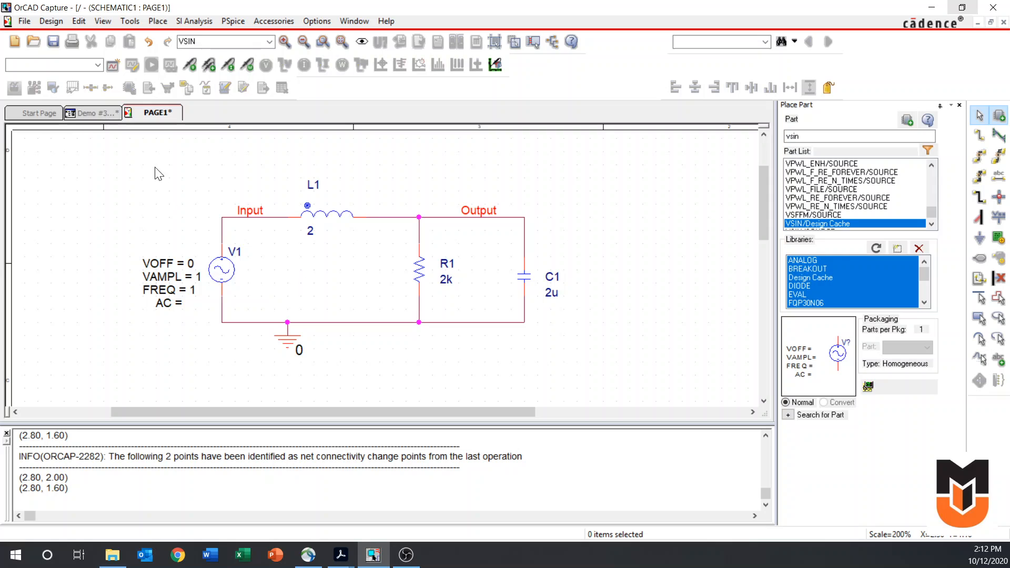
Try to create a new simulation profile named Trans.Resp. with no inherited settings
click(112, 65)
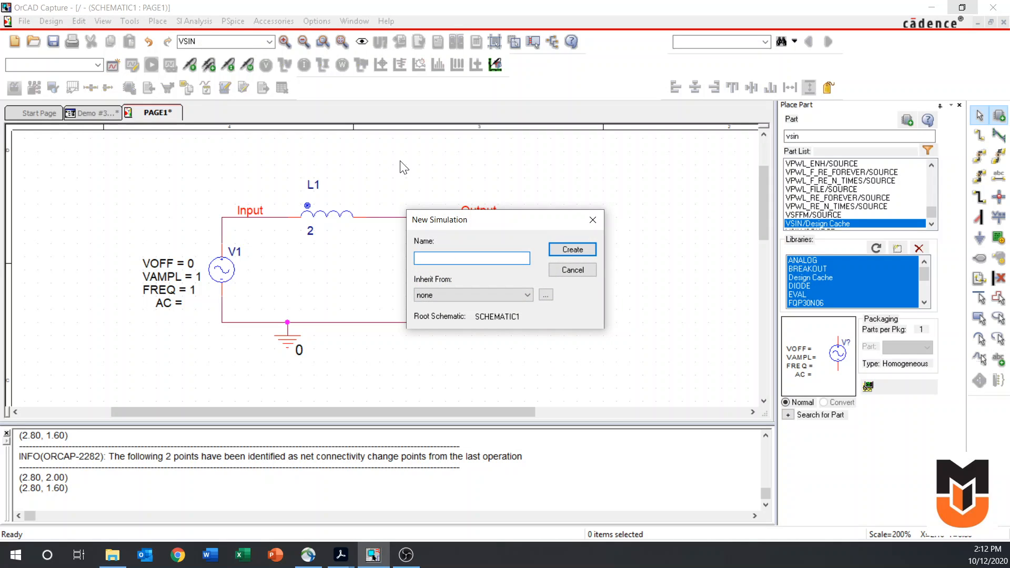
text(Trans.Resp.)
key(Return)
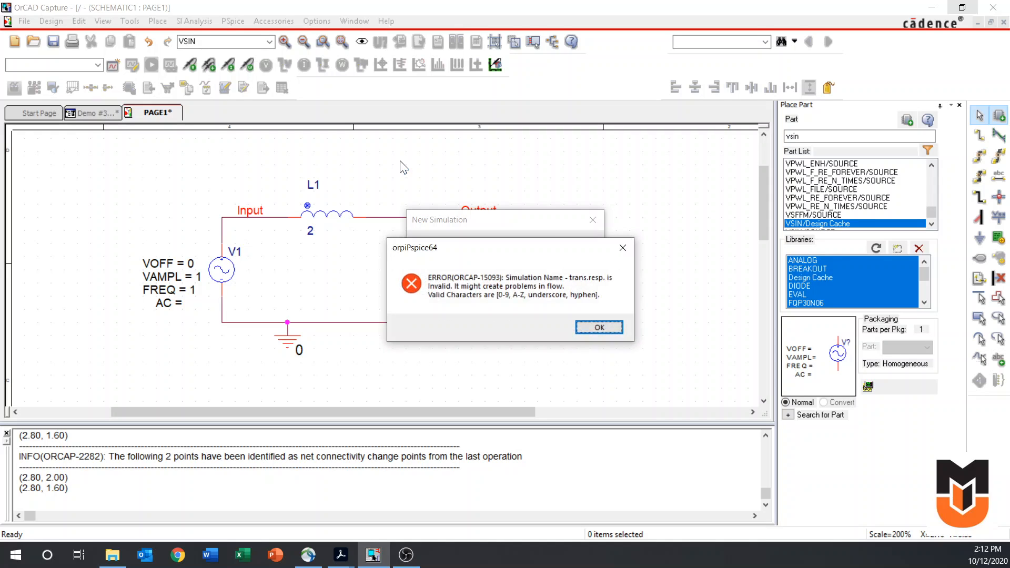
click(593, 324)
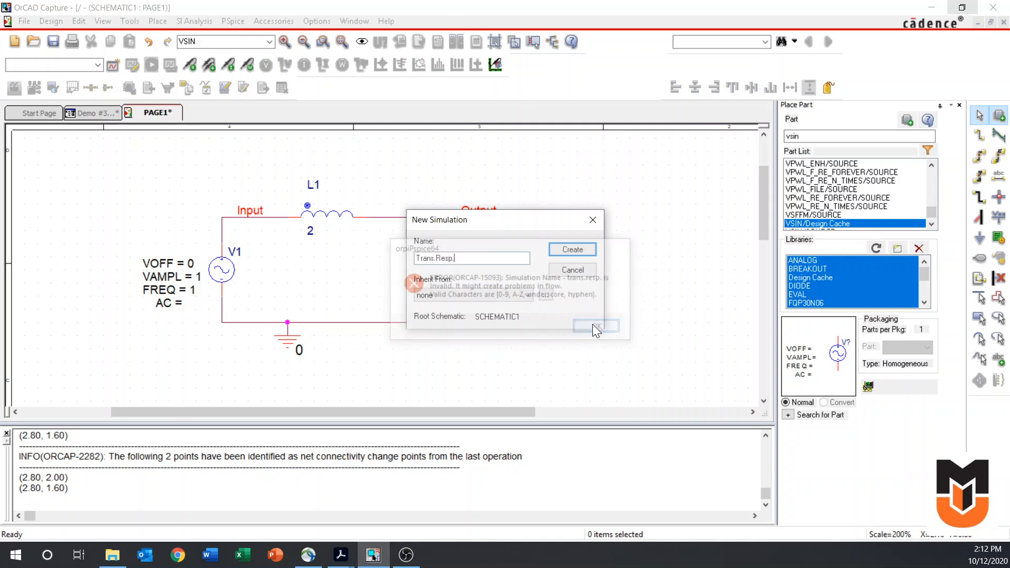
Correct the new simulation's name to TransResp and create the profile
key(shift+Left)
key(shift+Left)
key(shift+Left)
key(shift+Left)
key(shift+Left)
key(shift+Left)
key(BackSpace)
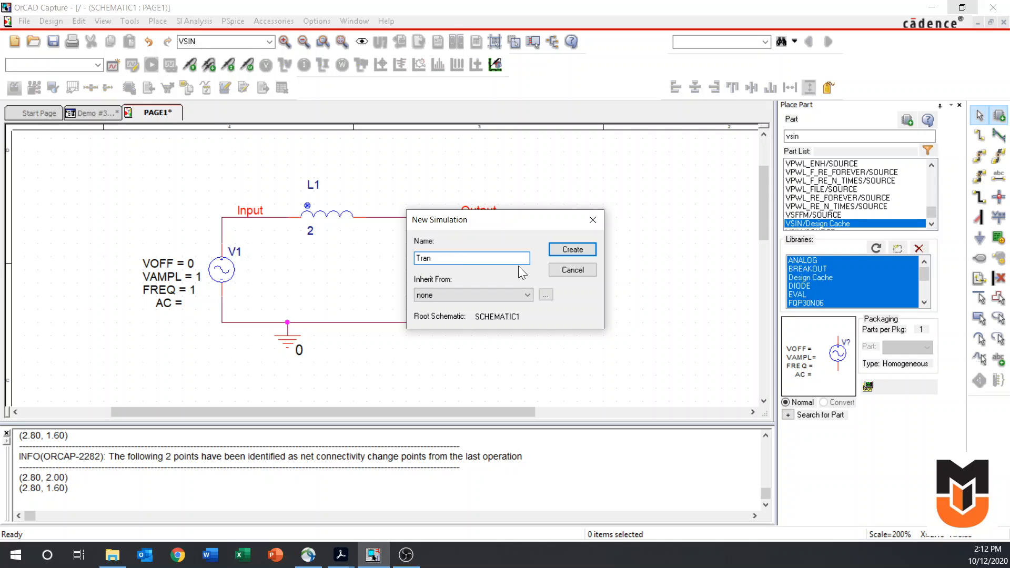
text(sResp)
key(Return)
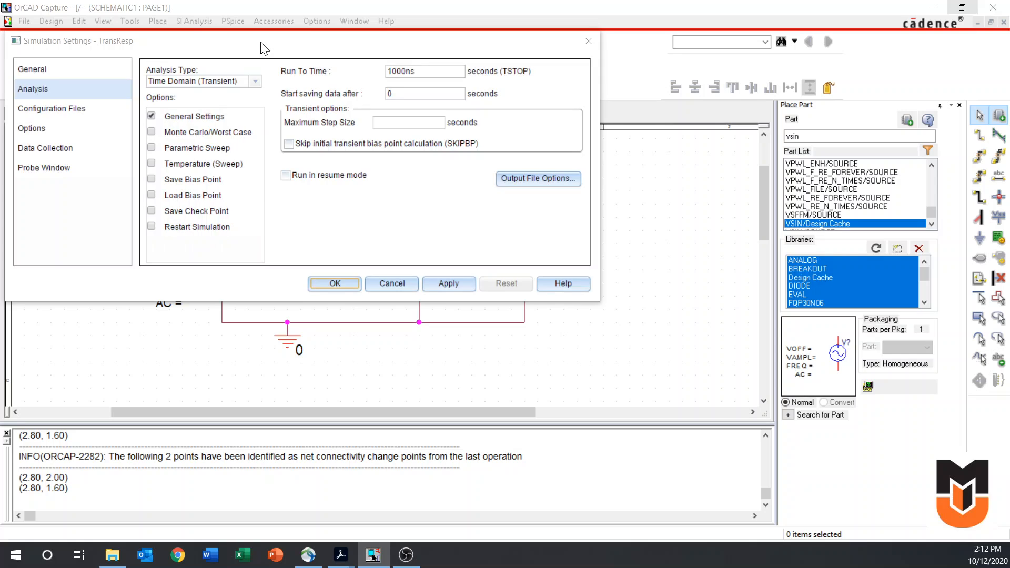
Set the transient analysis to run to 5 seconds with a maximum step size of 10m seconds
drag(262, 46, 274, 70)
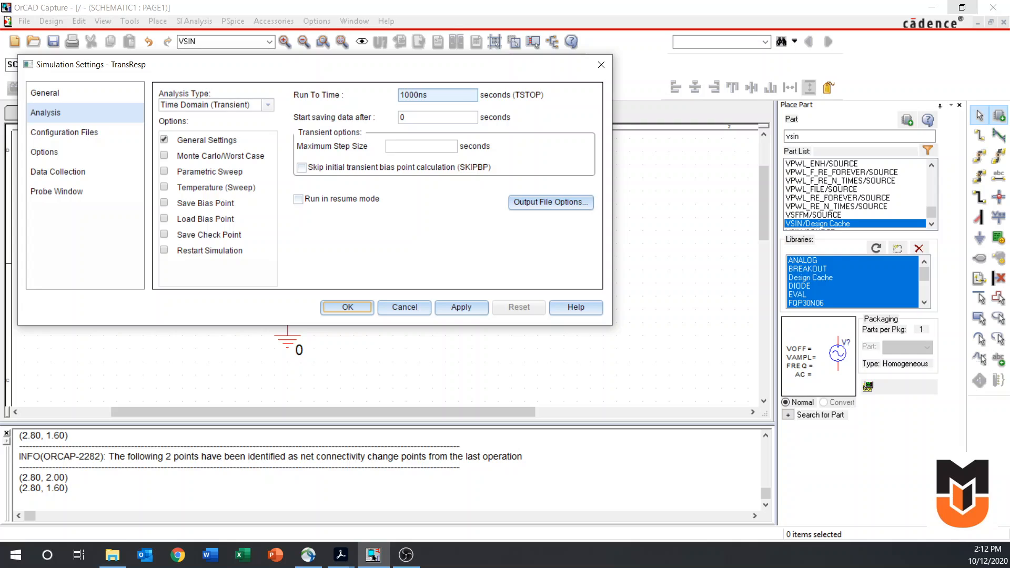
click(437, 95)
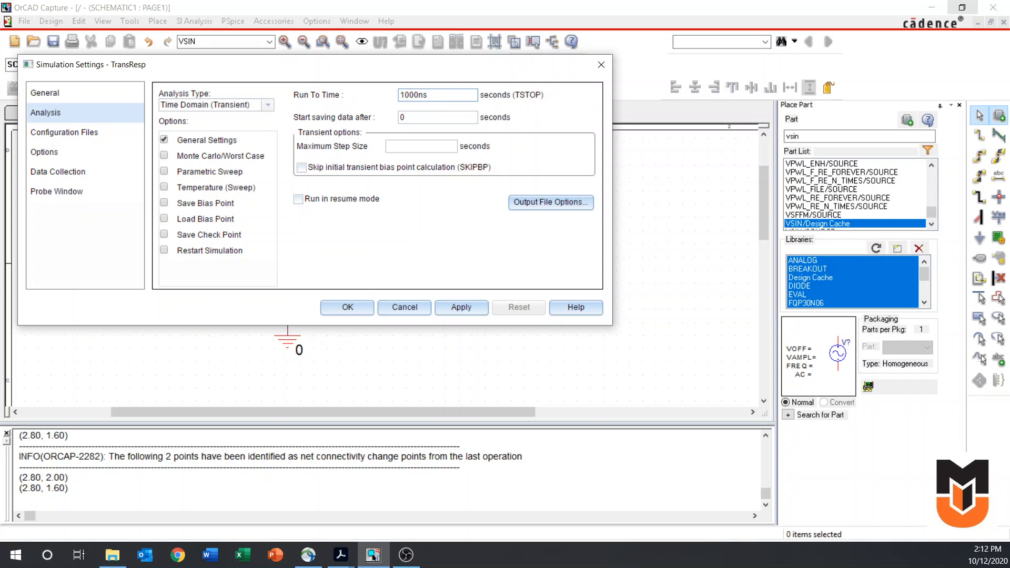
drag(436, 95, 386, 95)
text(5)
click(415, 147)
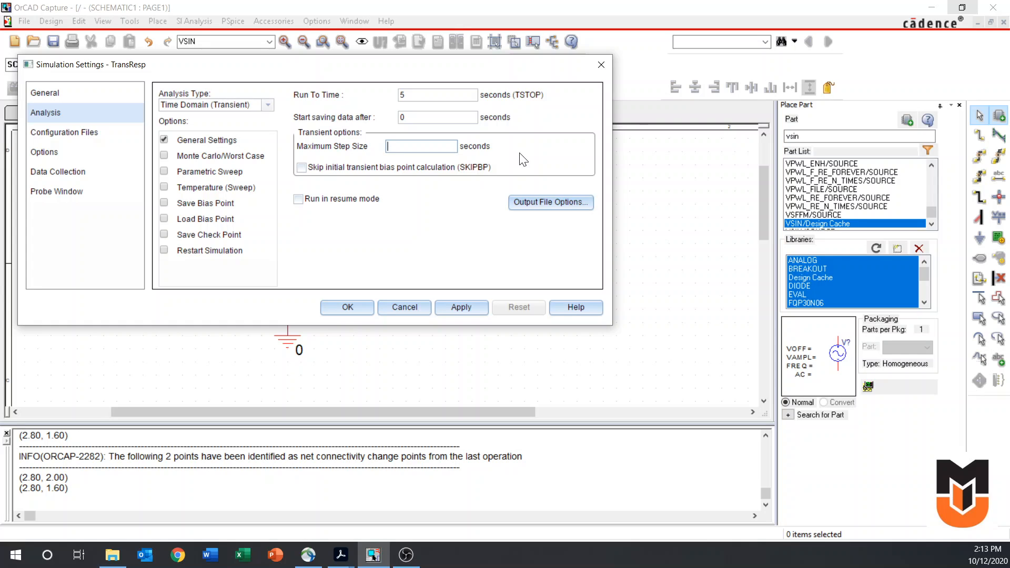
text(10m)
click(346, 308)
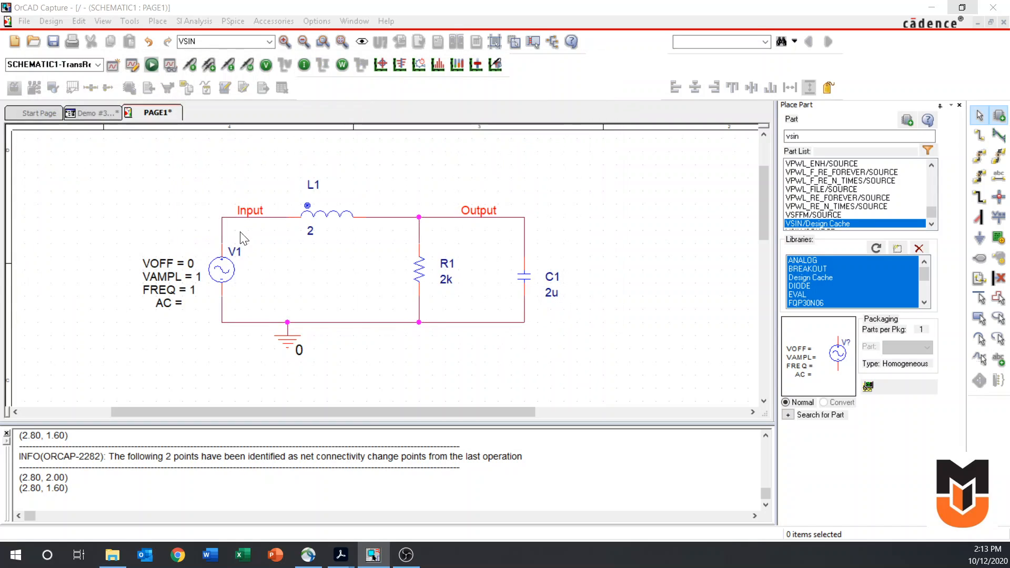
Run the TransResp simulation and maximize the PSpice A/D results window
click(152, 64)
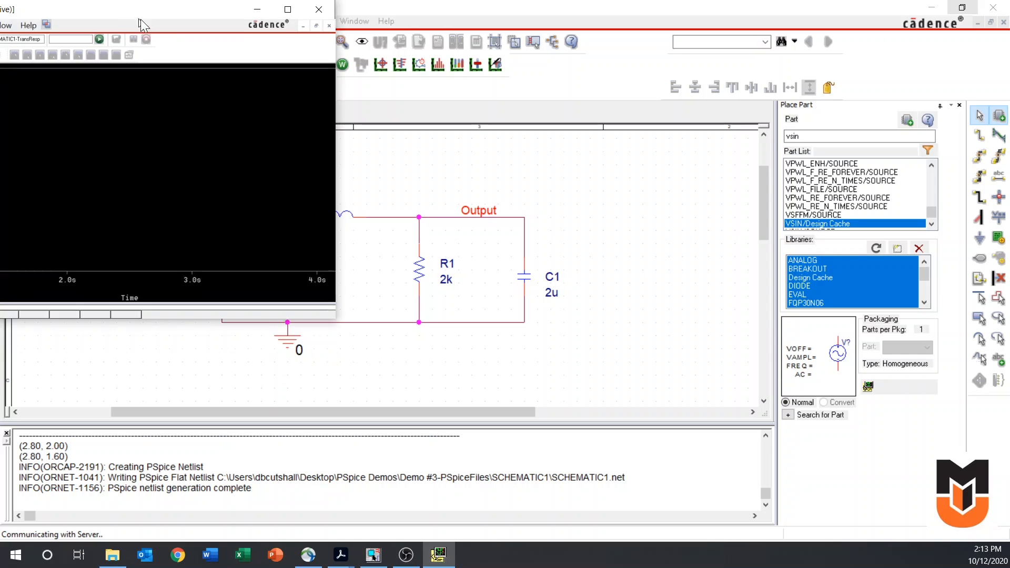
drag(140, 20, 494, 100)
click(631, 96)
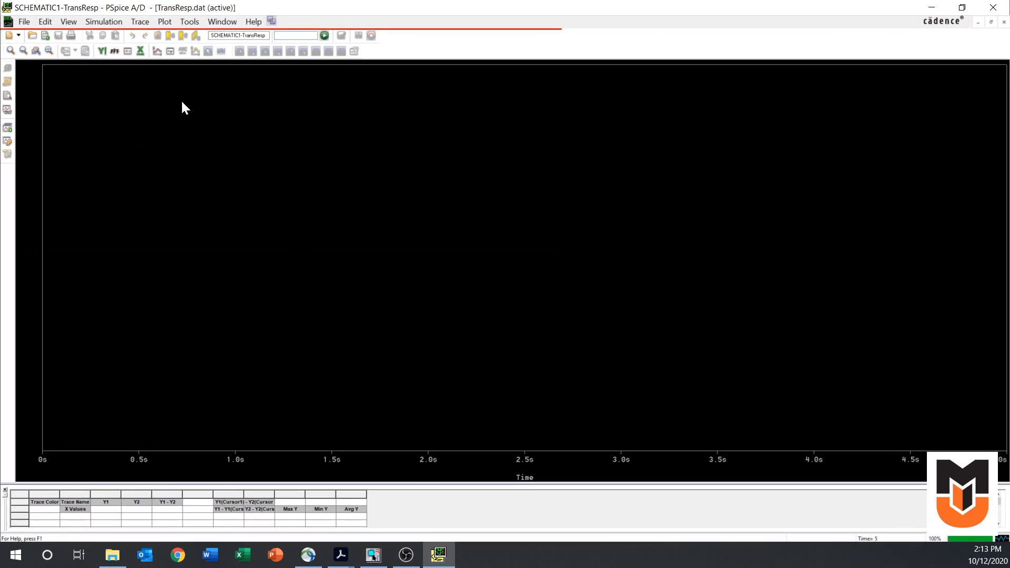
Plot the V(Input) and V(Output) traces, with currents and power excluded from the variable list
click(156, 51)
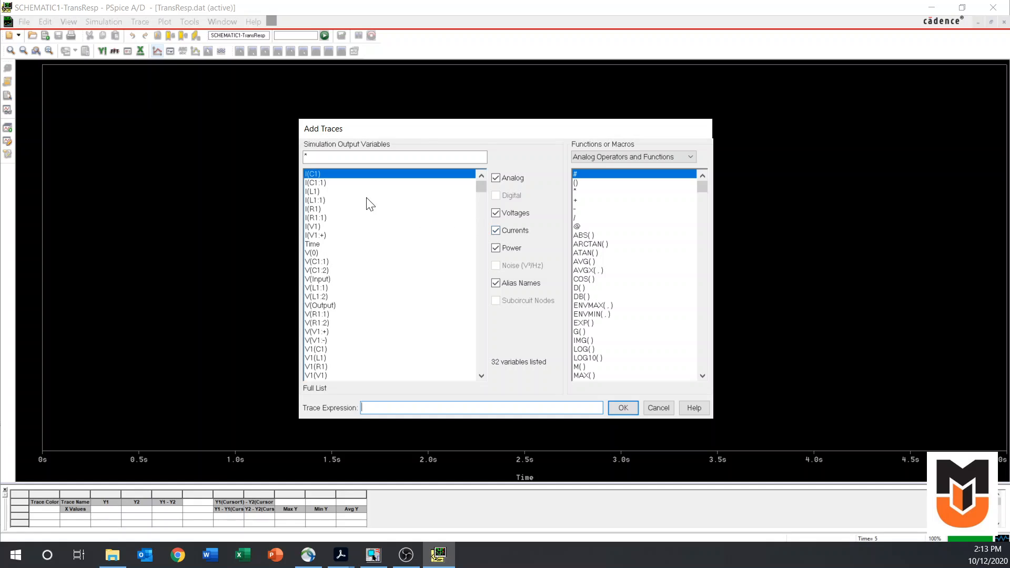
click(495, 230)
click(495, 249)
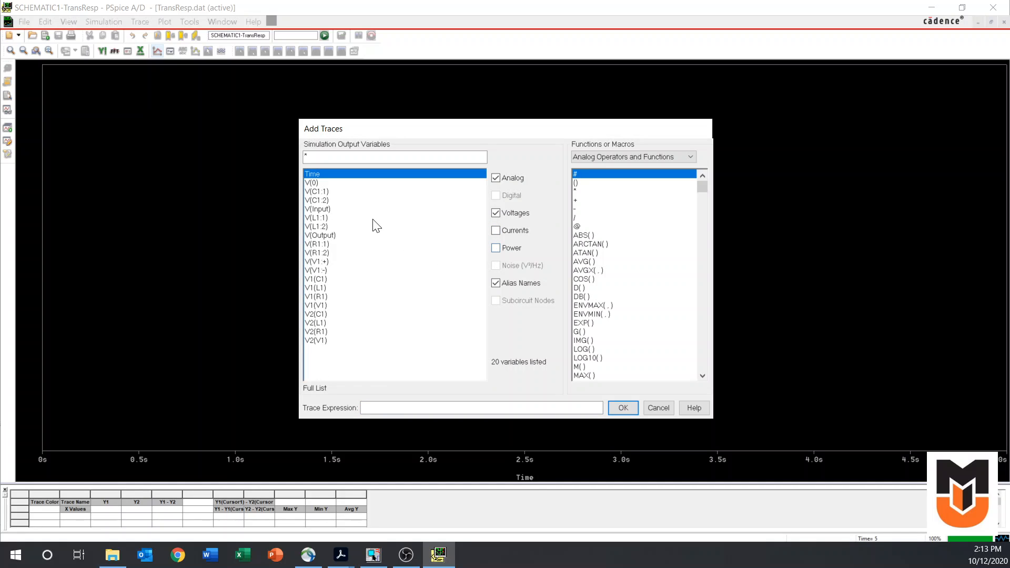
click(316, 209)
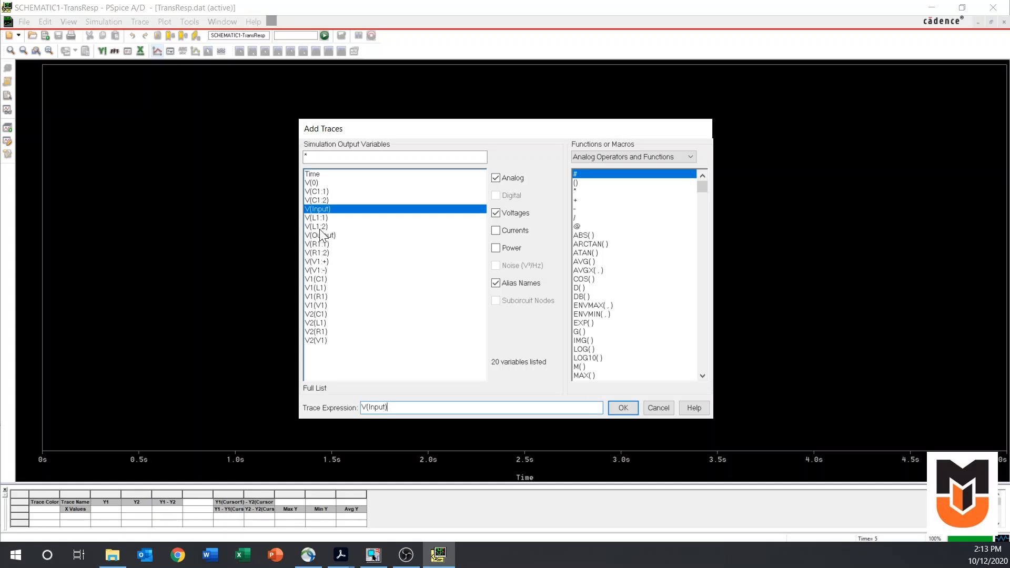
click(322, 236)
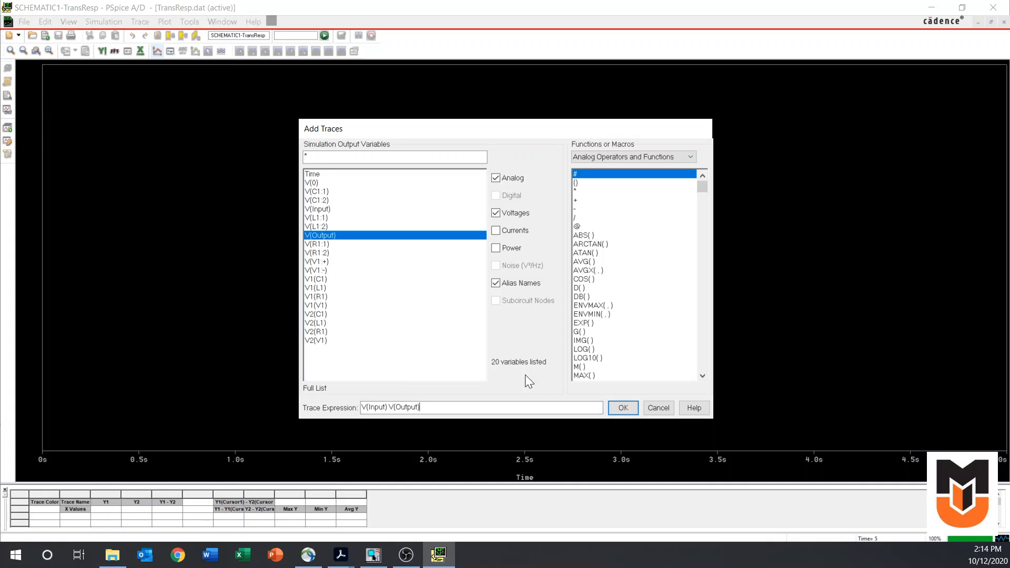
click(623, 409)
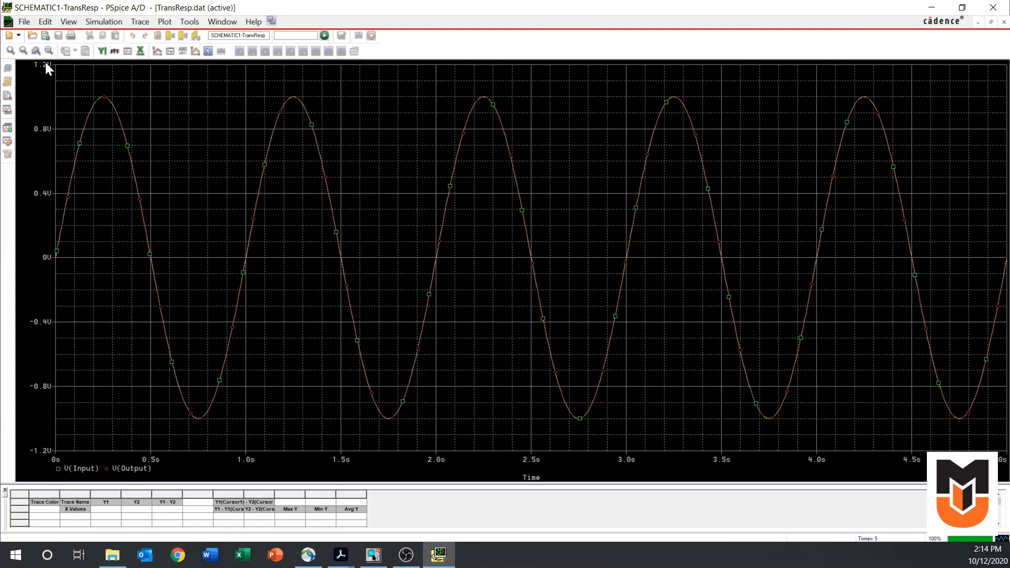
Zoom in on the first positive peak to compare the two traces, and return to the OrCAD Capture schematic
click(34, 52)
drag(77, 77, 132, 135)
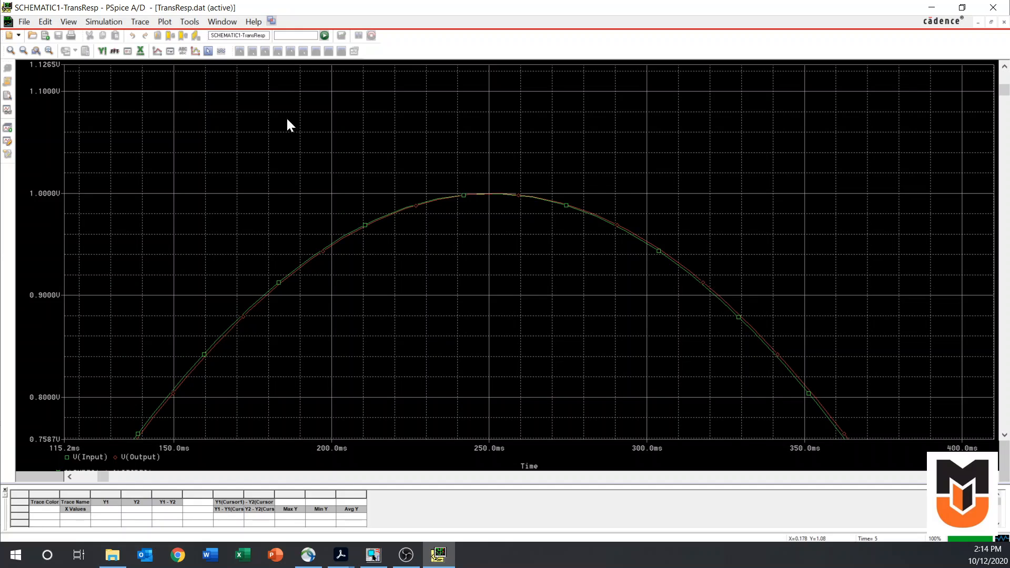
click(932, 8)
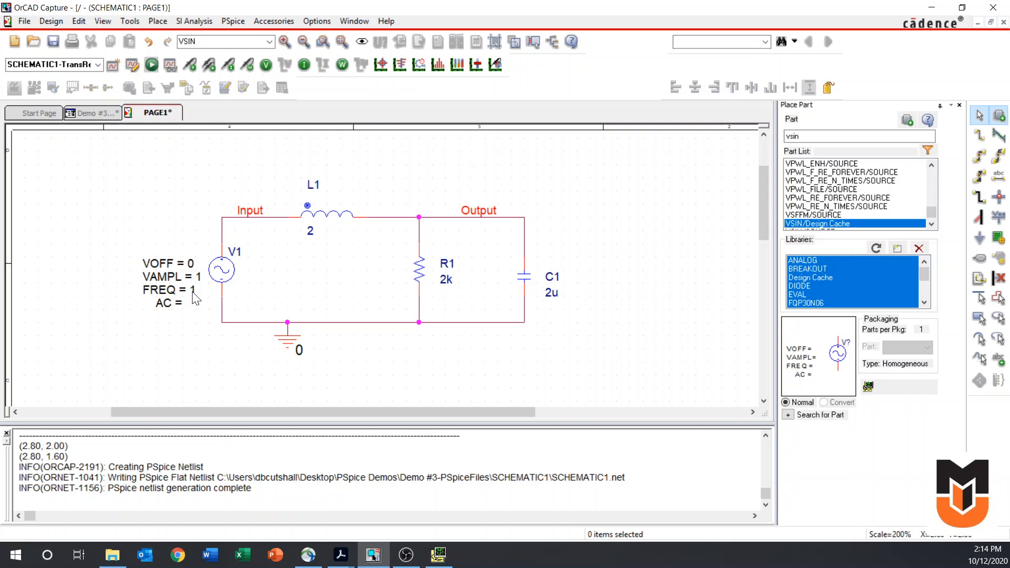
Set the V1 source's frequency FREQ to 1.2k
double_click(193, 293)
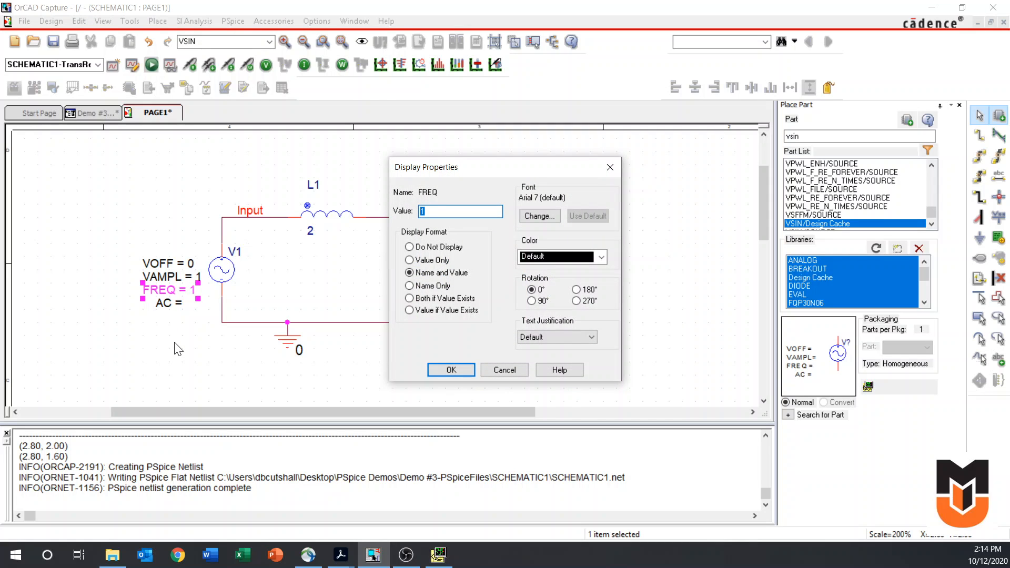
text(1.2k)
key(Return)
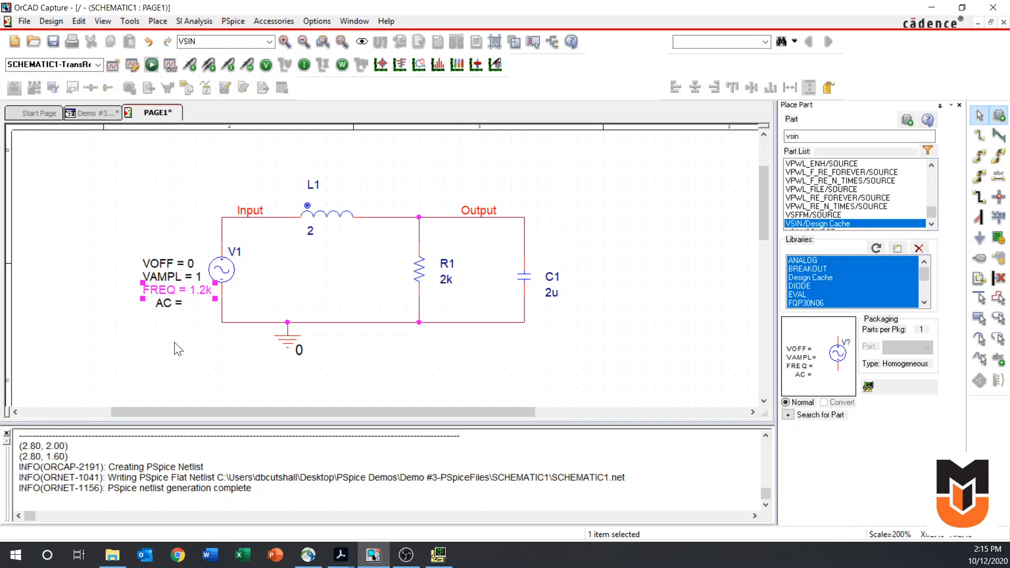
click(175, 226)
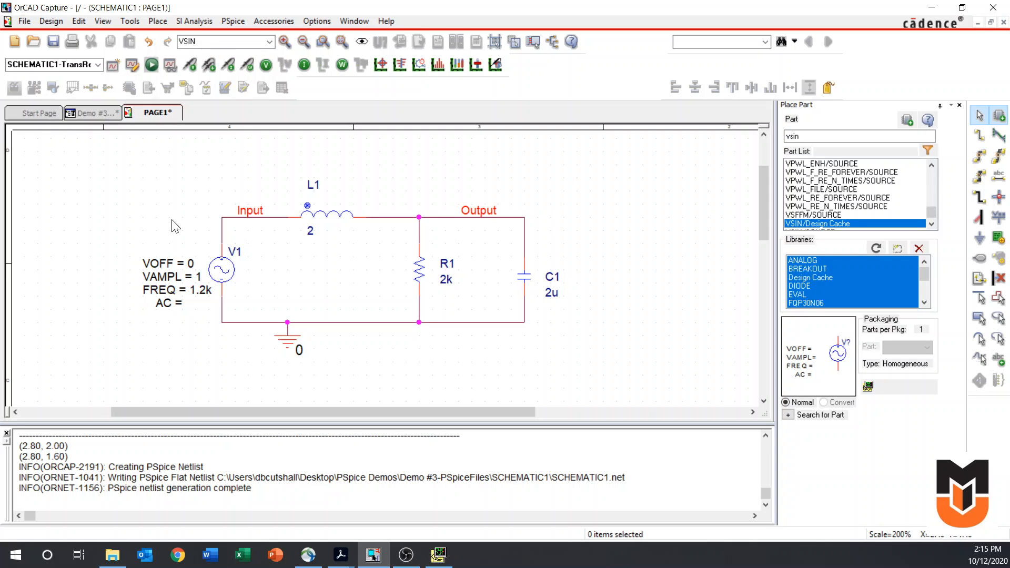
Set the TransResp run time to 4.2m seconds and maximum step size to 8.3u seconds, and rerun the simulation
click(133, 64)
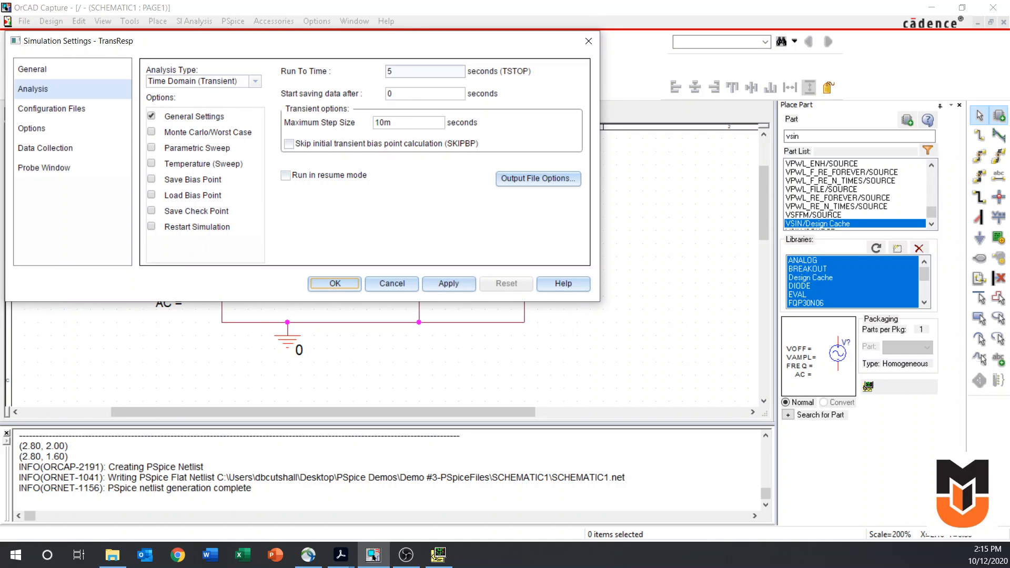
drag(397, 71, 363, 67)
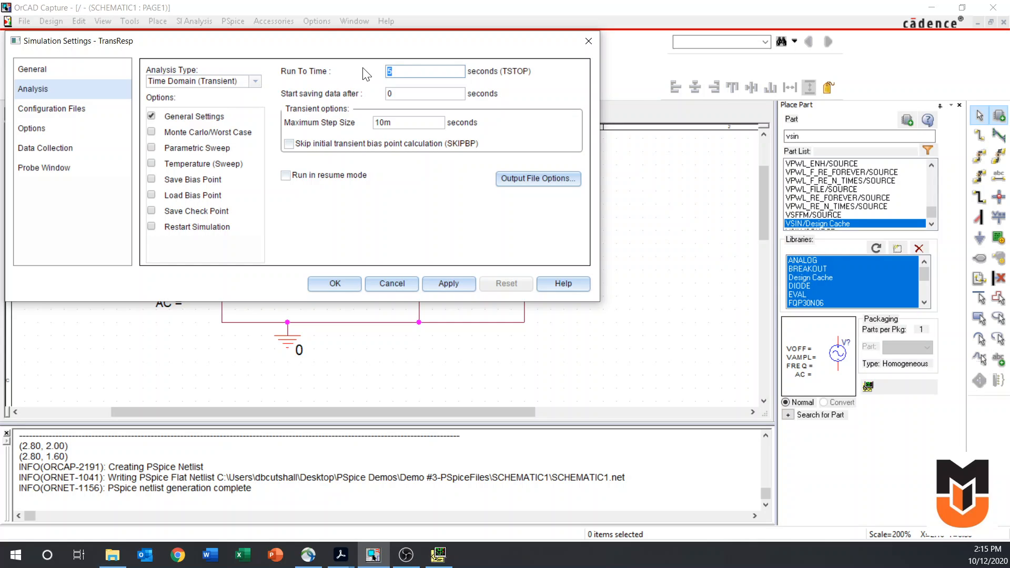
text(4.2m)
drag(394, 122, 369, 123)
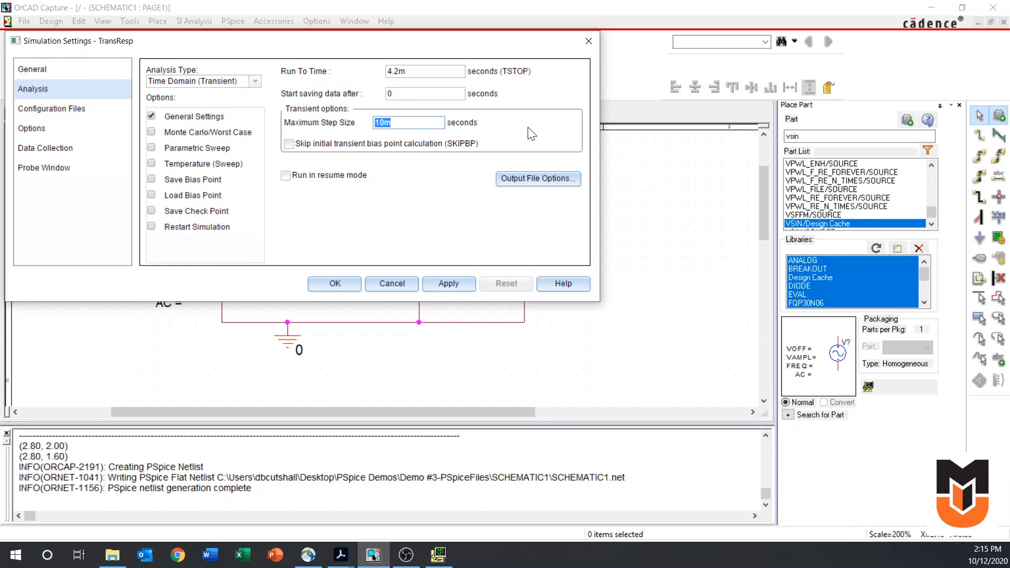
text(8.3u)
click(335, 284)
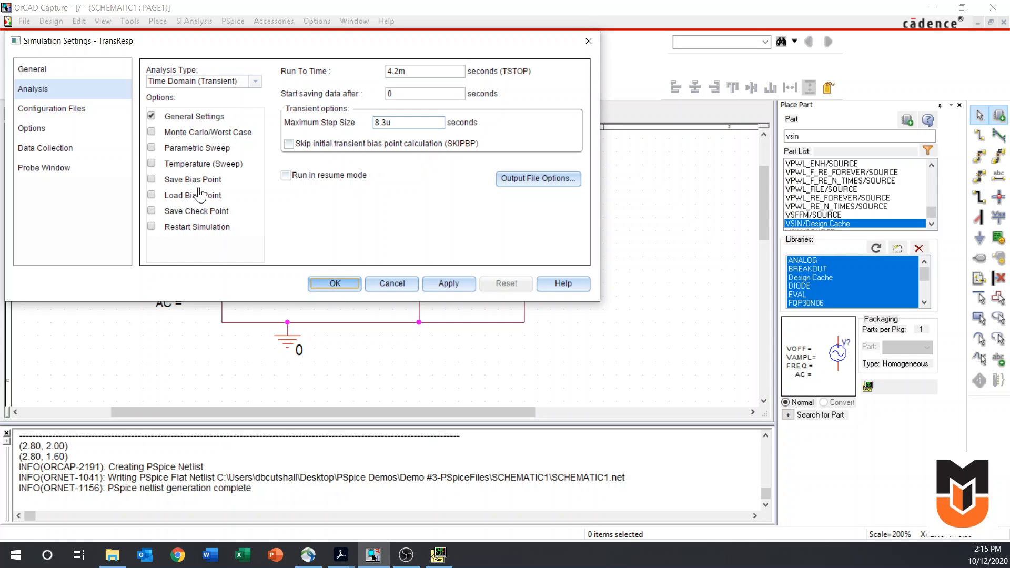
click(151, 64)
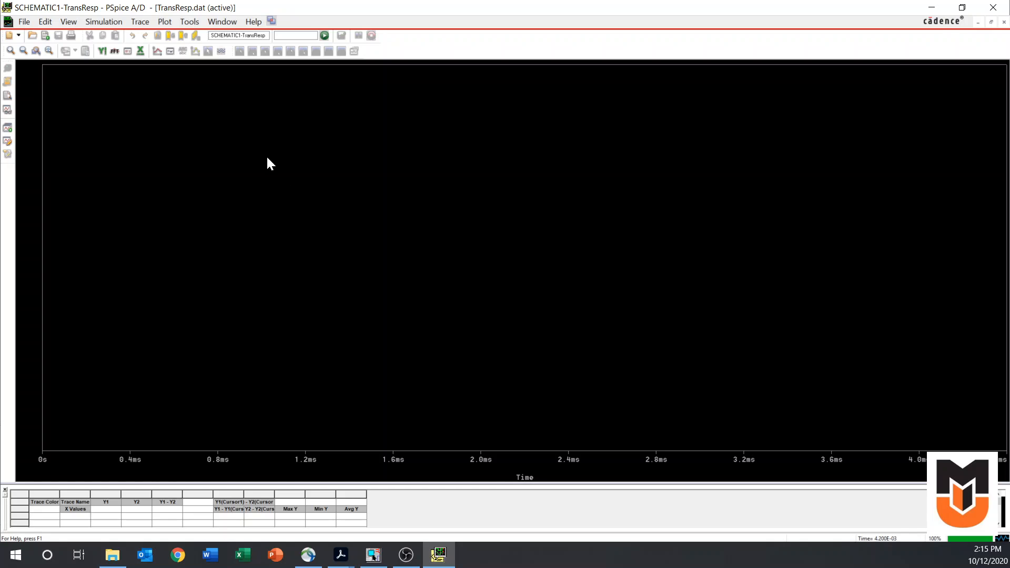
Plot the V(Input) and V(Output) traces together for the 1.2 kHz transient run
click(157, 51)
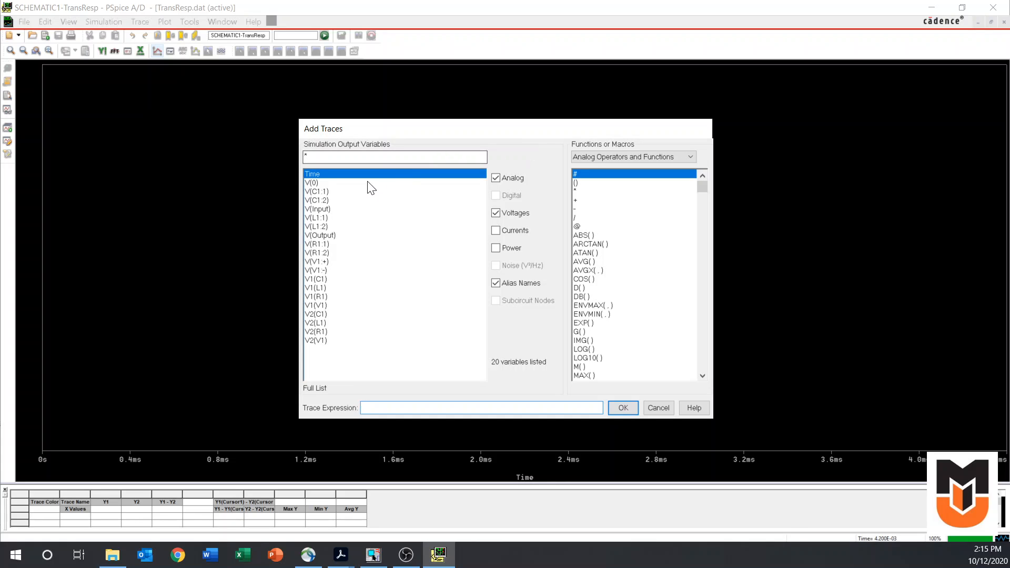
click(320, 209)
click(328, 236)
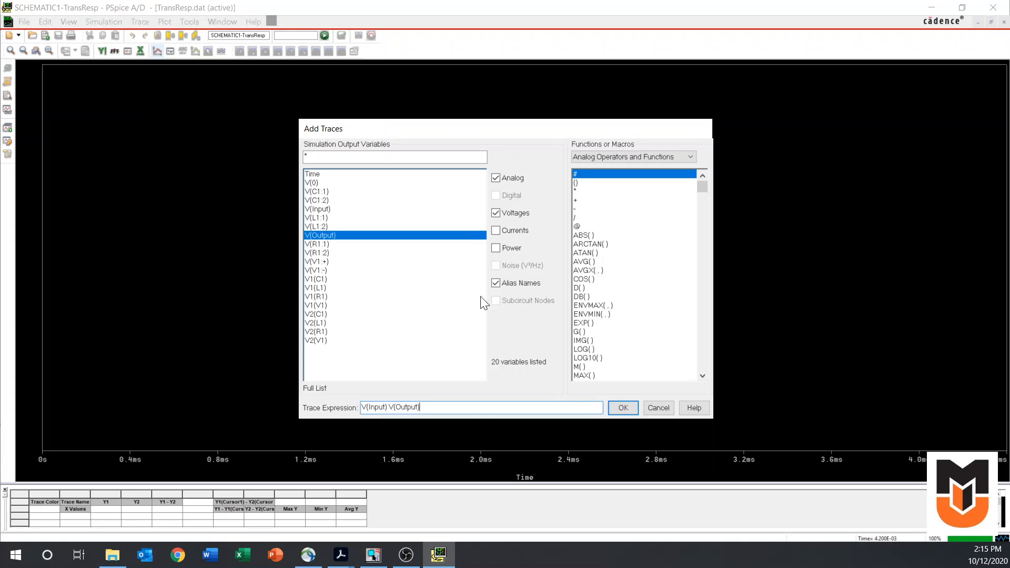
click(622, 404)
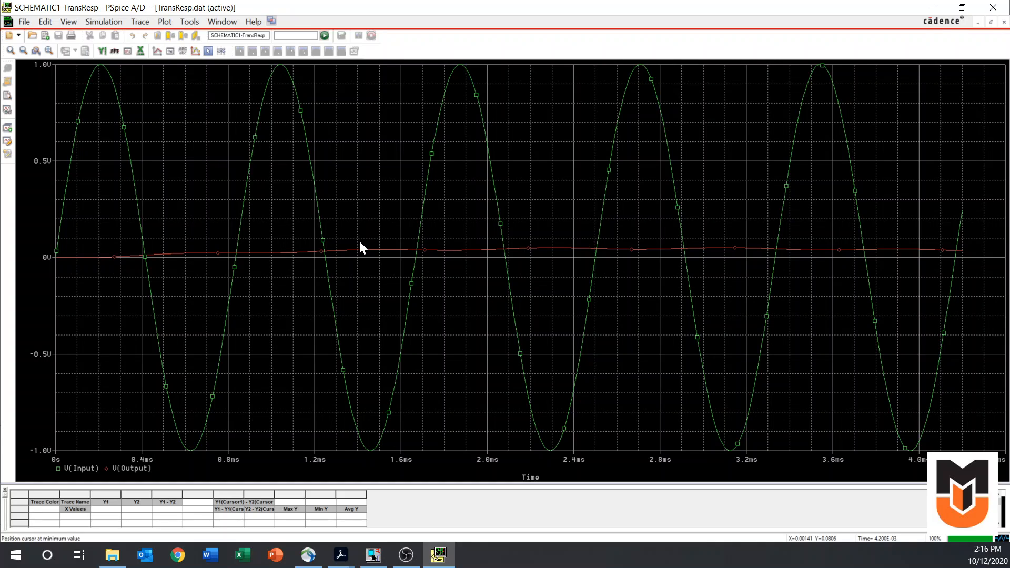
Examine the V(Output) ripple enlarged between about 1.6 ms and 4.2 ms, and return to the OrCAD Capture schematic
click(34, 54)
drag(400, 230, 972, 279)
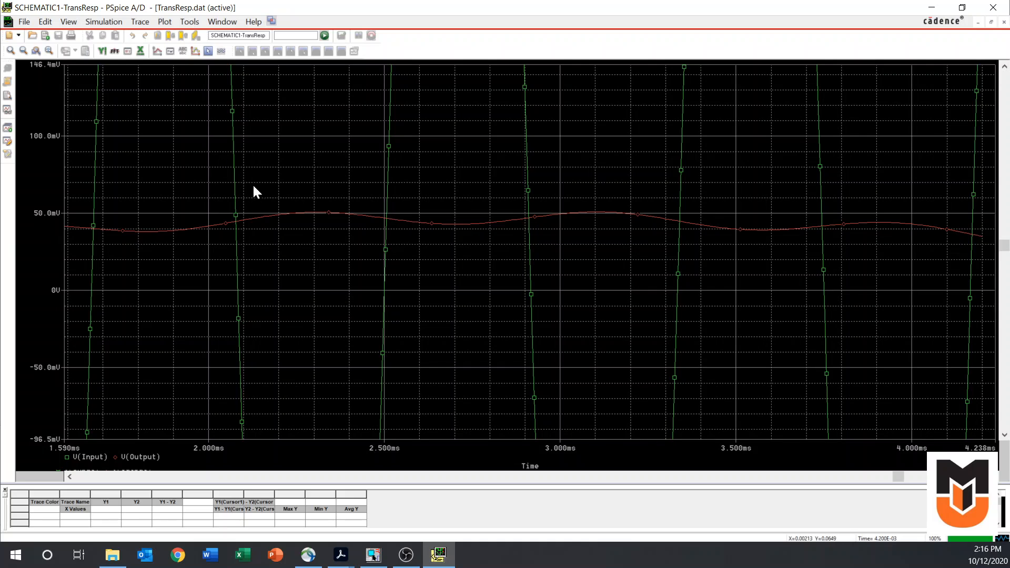
click(48, 51)
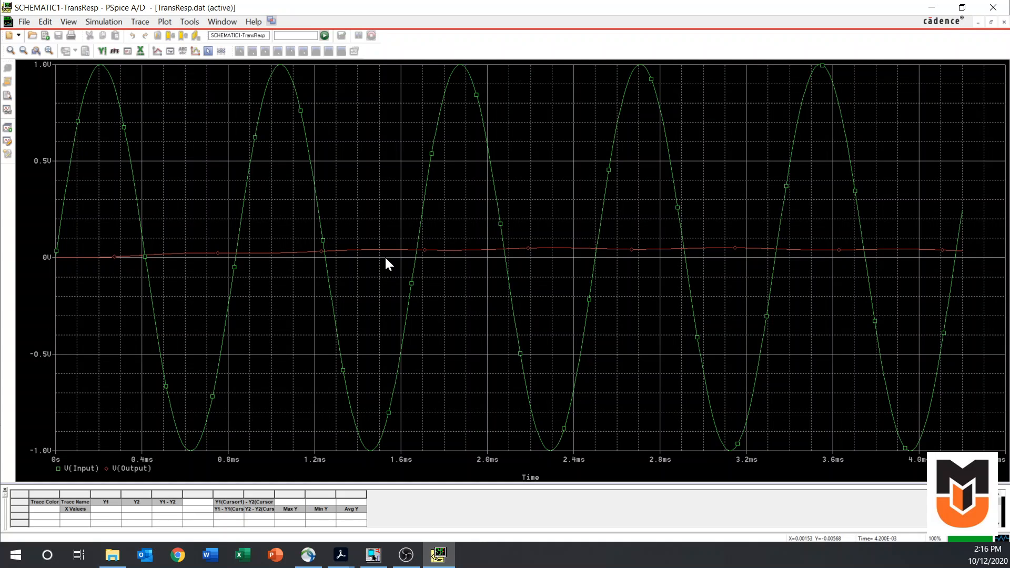
click(931, 7)
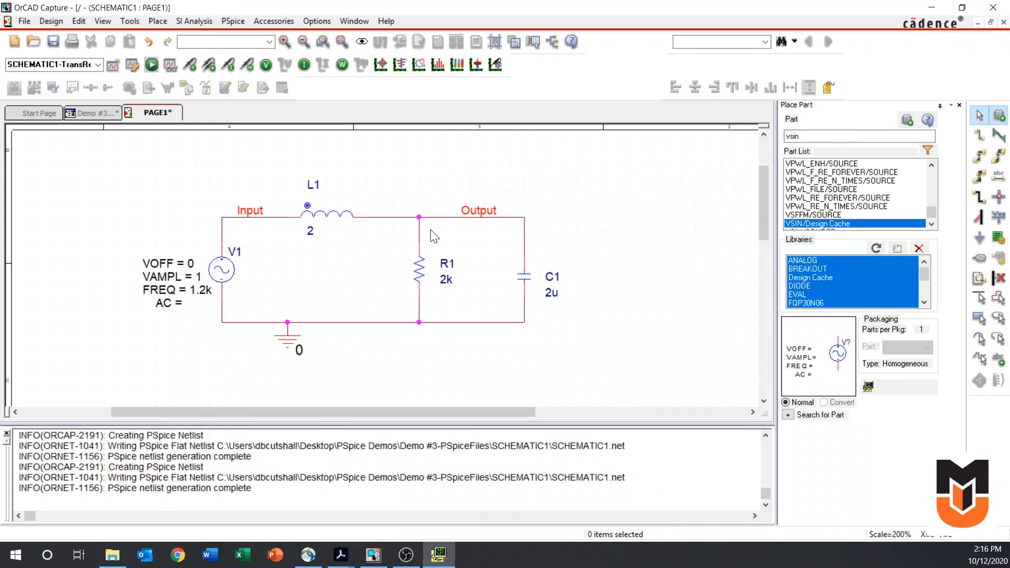
Set the V1 source's frequency FREQ to 118
click(201, 292)
double_click(202, 292)
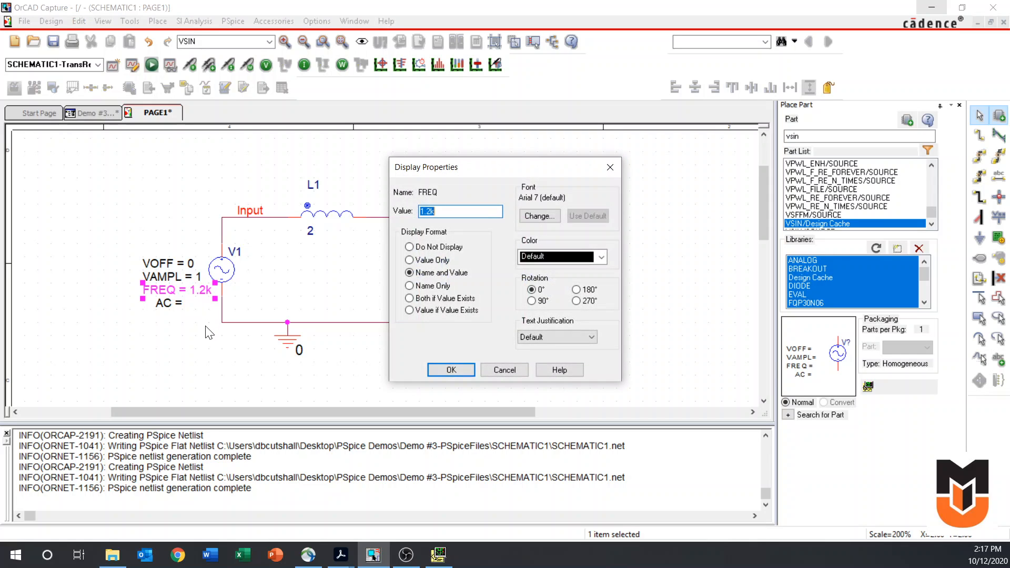
text(118)
key(Return)
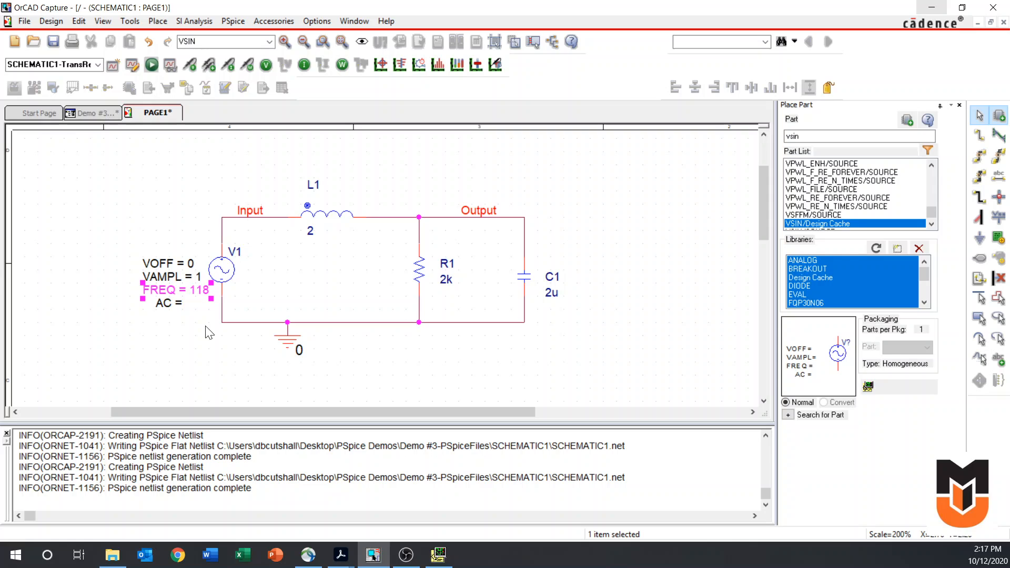
click(167, 333)
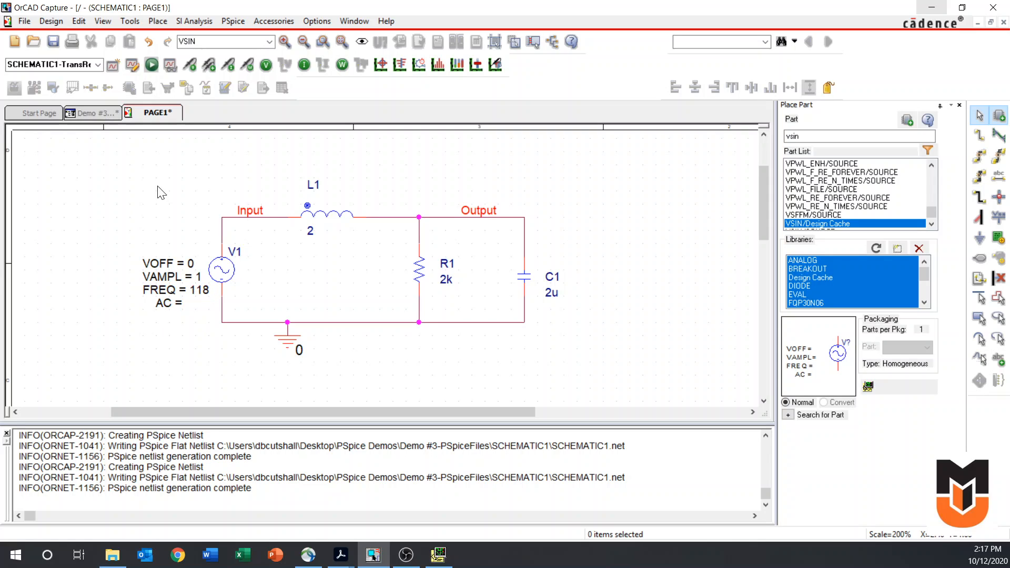
Set the TransResp run time to 42m seconds and maximum step size to 85u seconds, and rerun the simulation
click(133, 65)
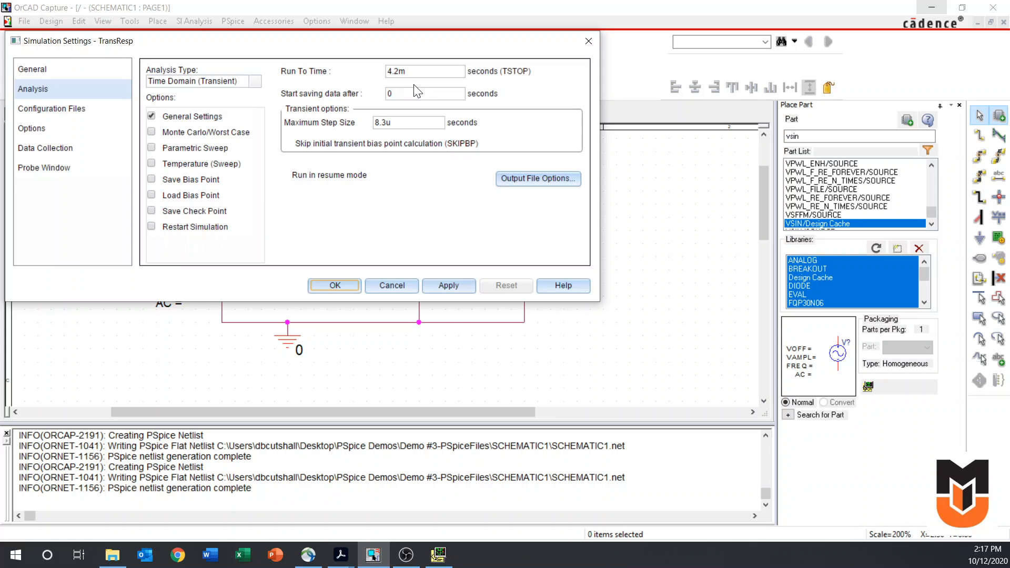
drag(411, 71, 375, 62)
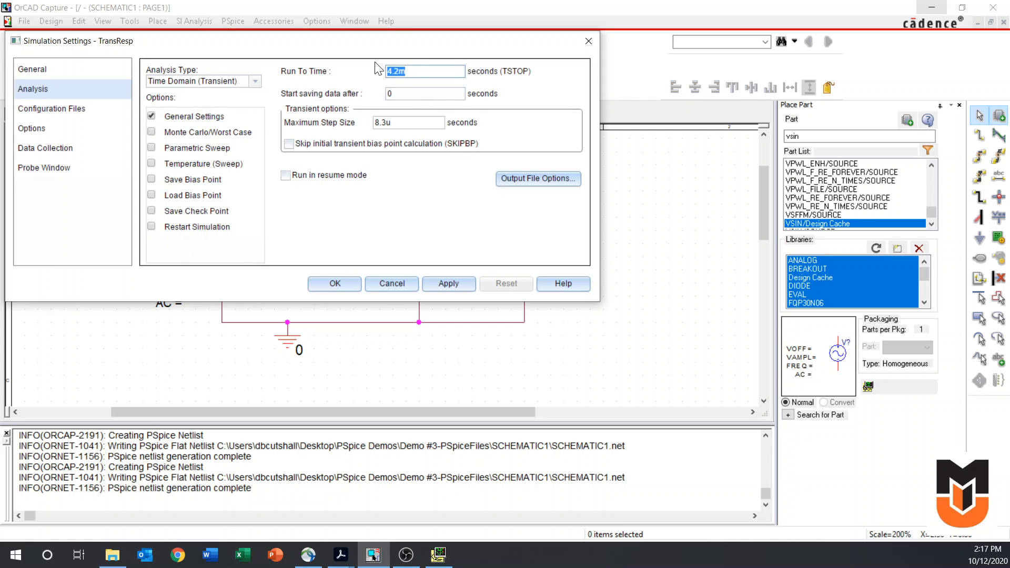
text(42m)
click(392, 122)
drag(392, 122, 350, 119)
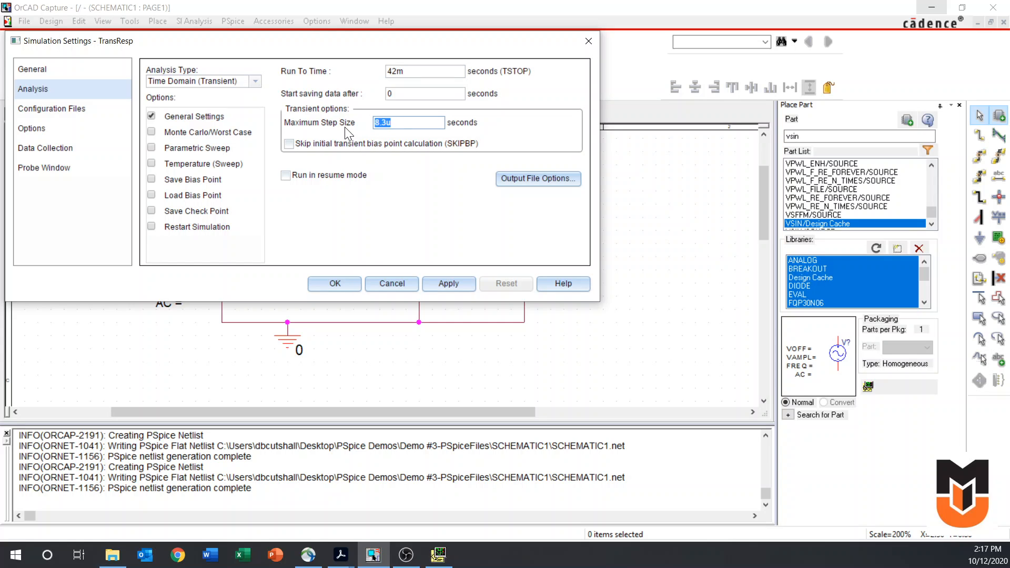
text(85u)
click(334, 283)
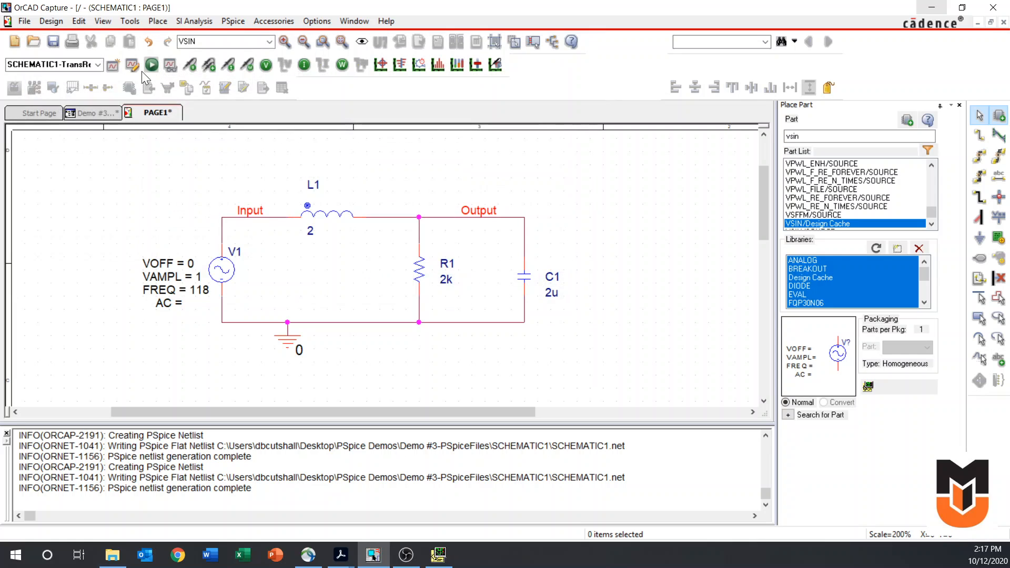
click(152, 64)
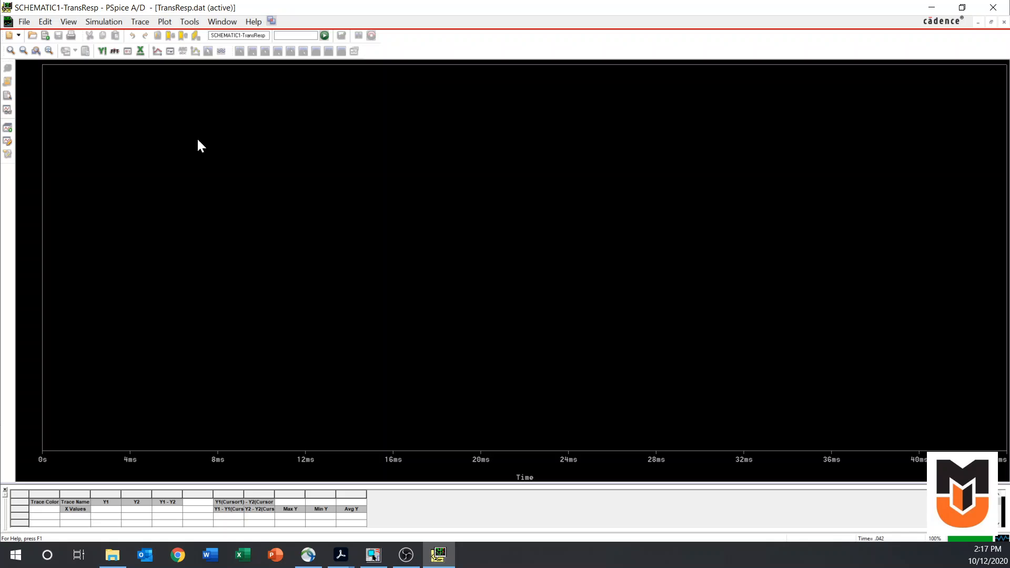
Plot the V(Input) and V(Output) traces together for the 118 Hz transient run
click(157, 52)
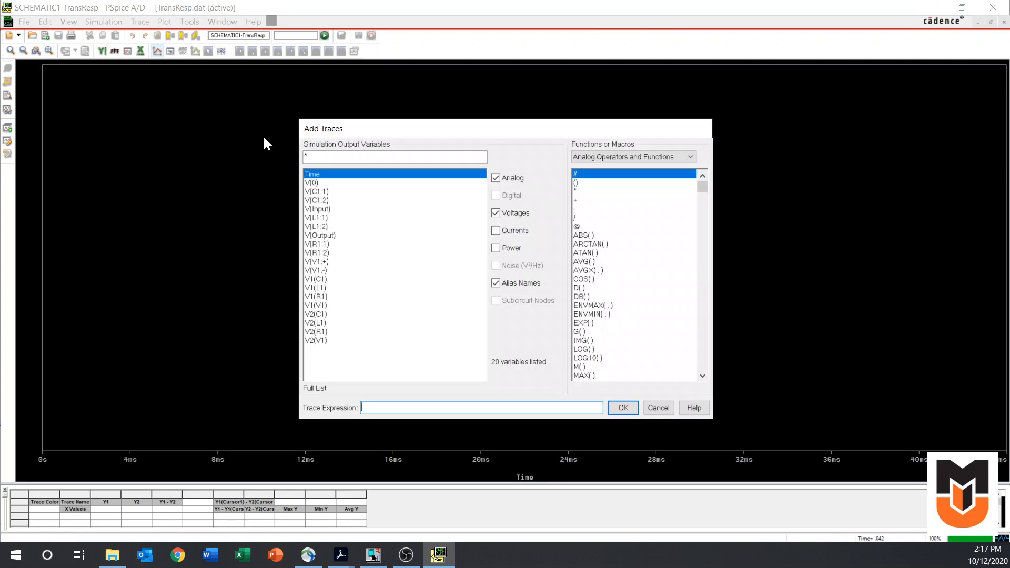
click(324, 209)
click(320, 235)
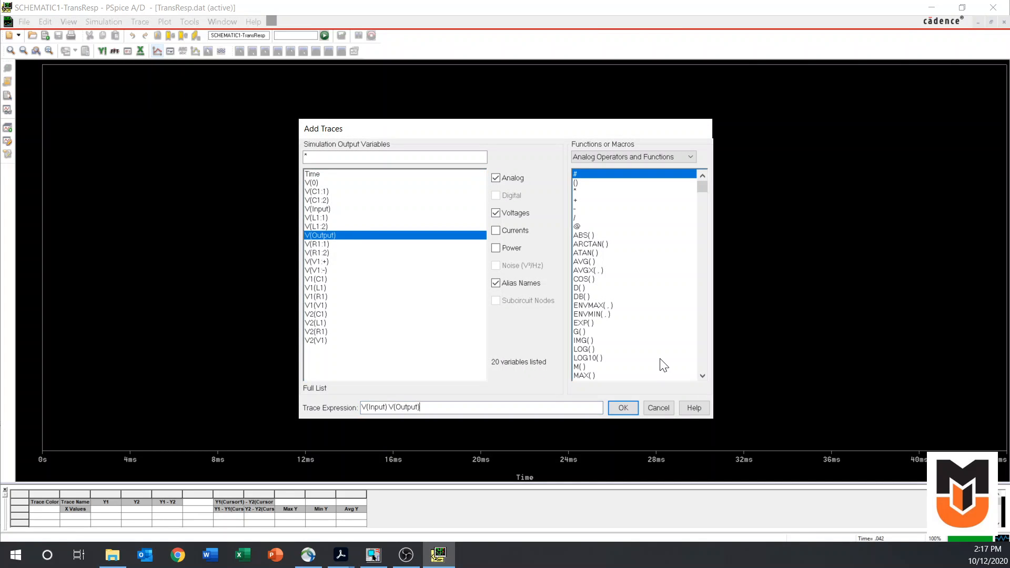
click(623, 407)
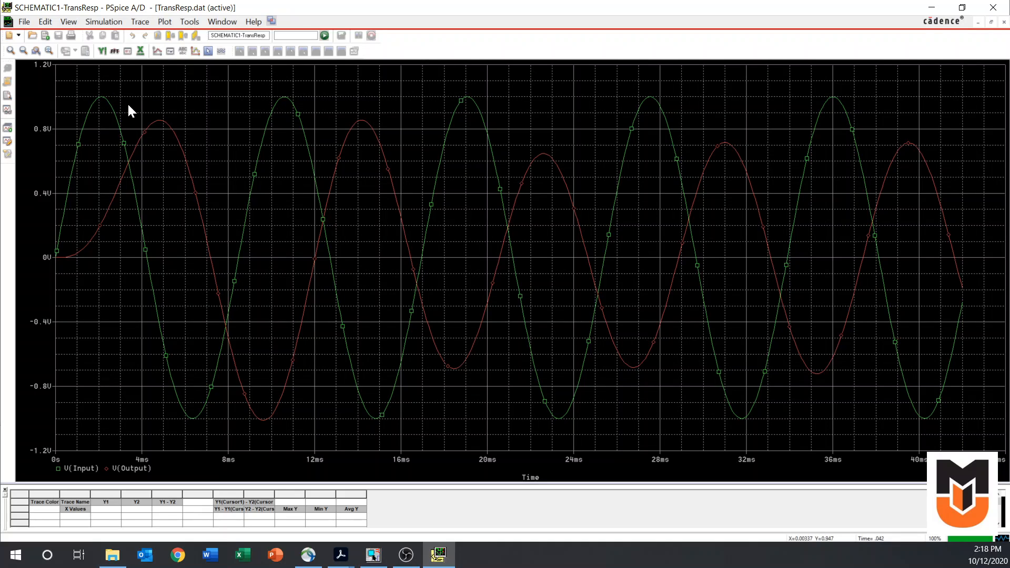
Turn on the trace cursors and step the first cursor along V(Input) to about 3.4 ms
click(208, 53)
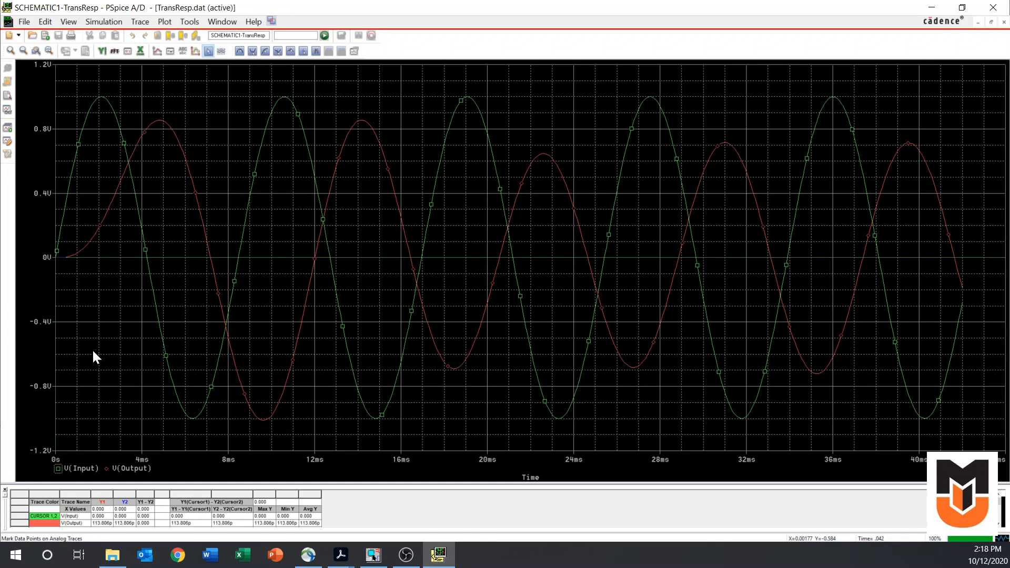
key(Right)
key(Right)
key(Right)
key(Right)
key(Right)
key(Right)
key(Right)
key(Right)
key(Right)
key(Right)
key(Right)
key(Right)
key(Right)
key(Right)
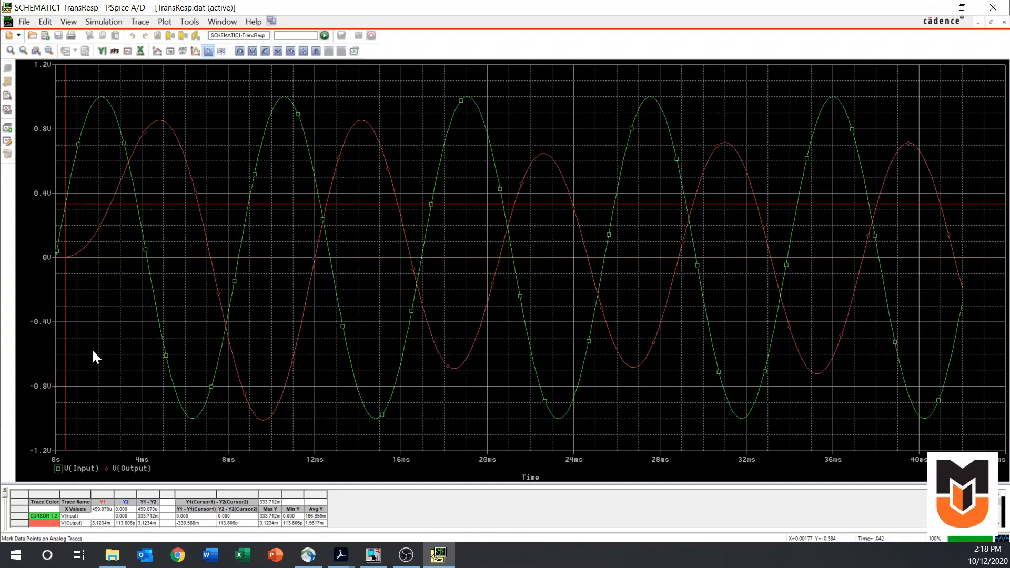
key(Right)
key(Right)
key(Right)
key(Right)
key(Right)
key(Right)
key(Right)
key(Right)
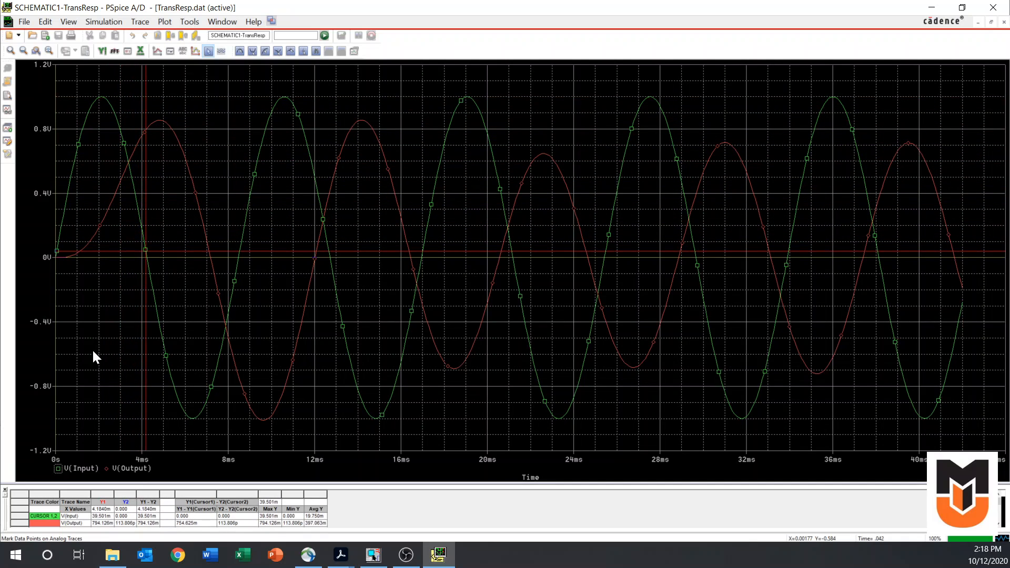
key(Left)
key(Left)
key(Left)
key(Left)
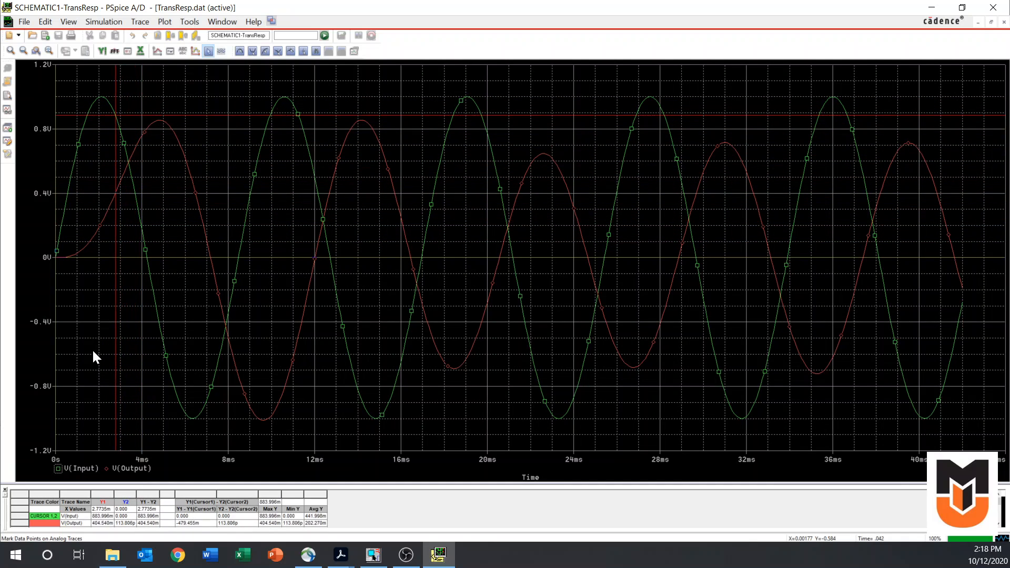
key(Right)
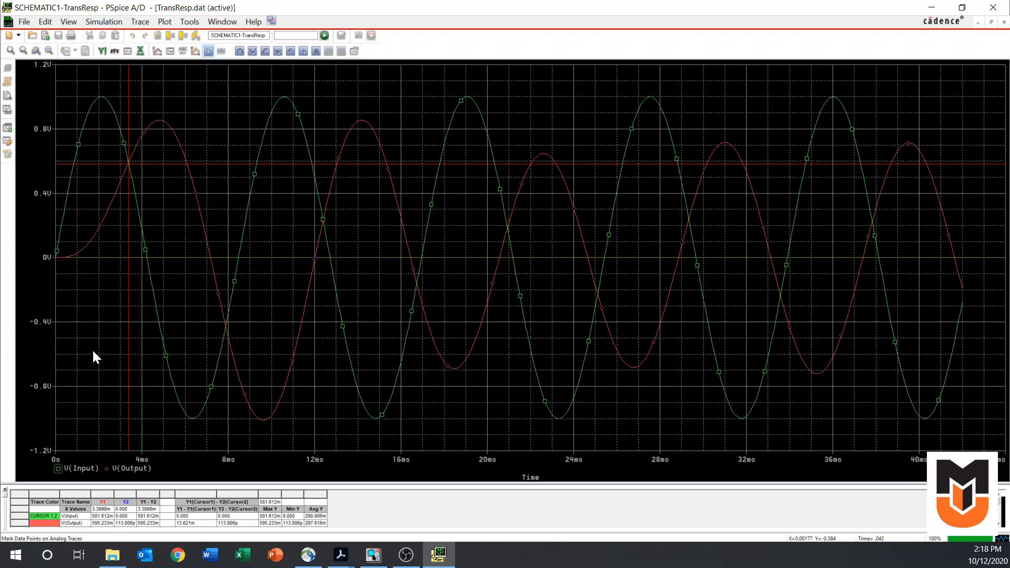
Reposition the first cursor across the V(Input) trace and snap it to the peak near 19 ms
drag(447, 202, 230, 153)
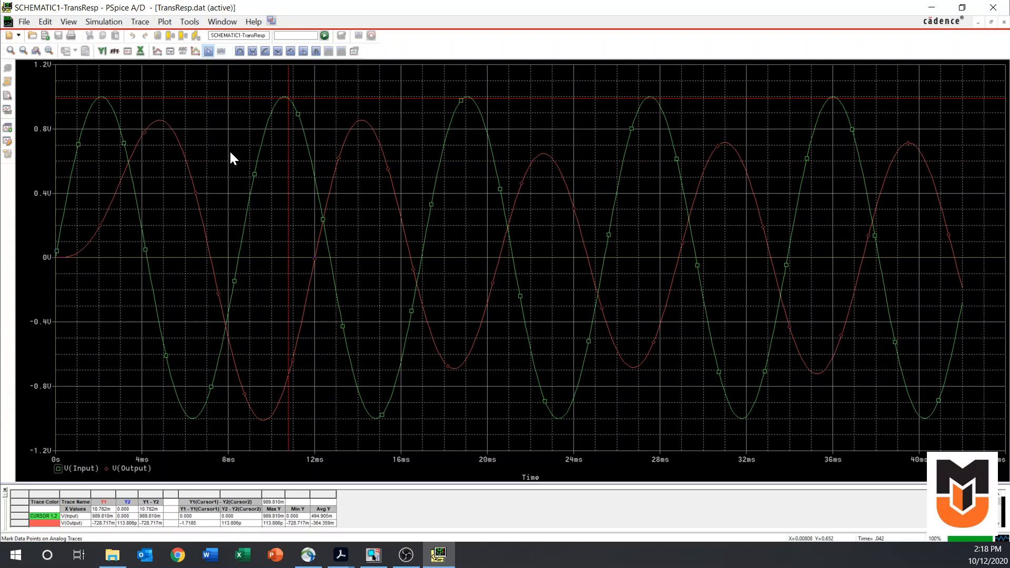
click(578, 222)
drag(616, 211, 774, 163)
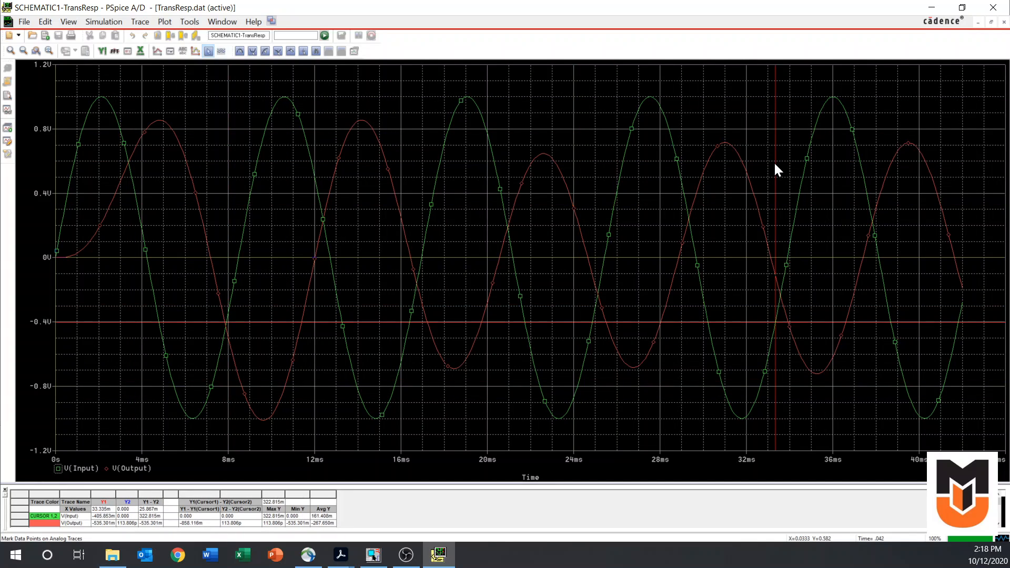
click(521, 84)
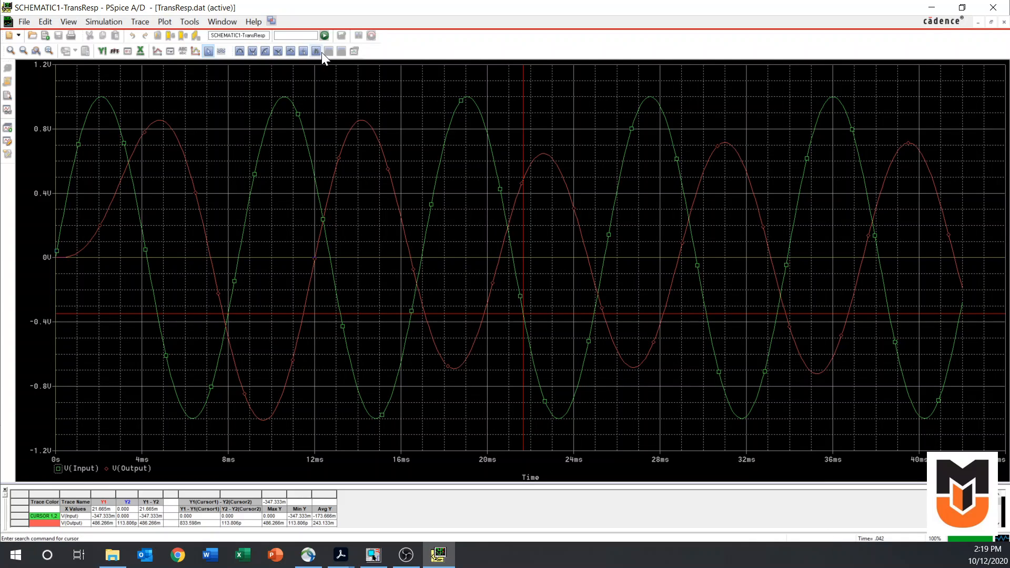
click(240, 51)
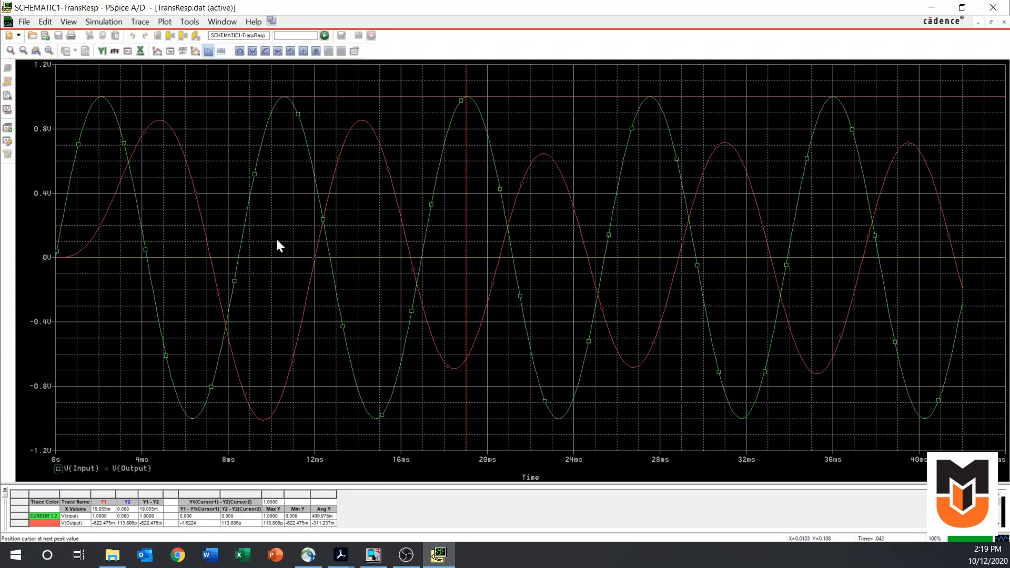
Assign the first cursor to the V(Output) trace and snap it to the peak near 31 ms
click(106, 468)
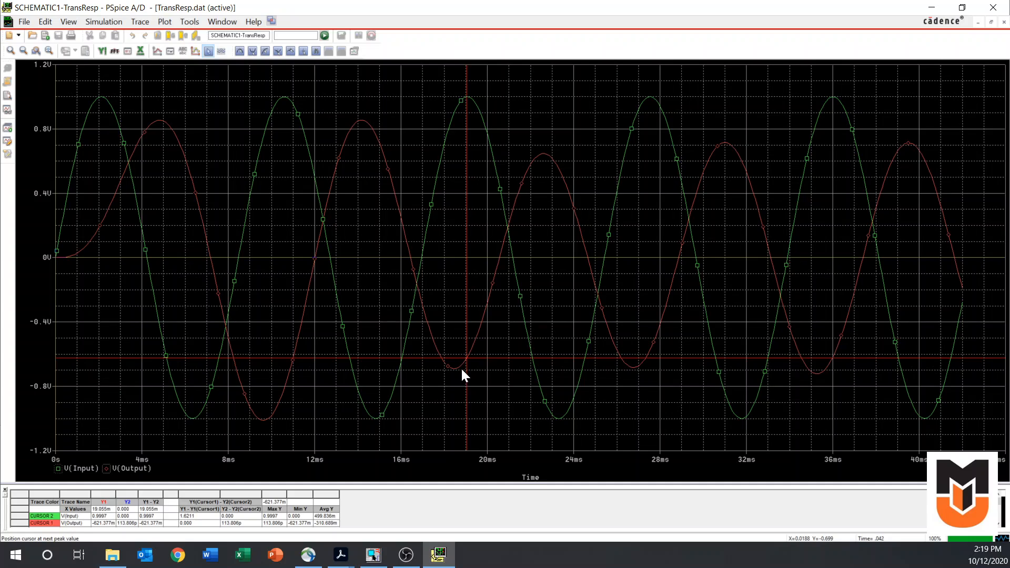
click(565, 181)
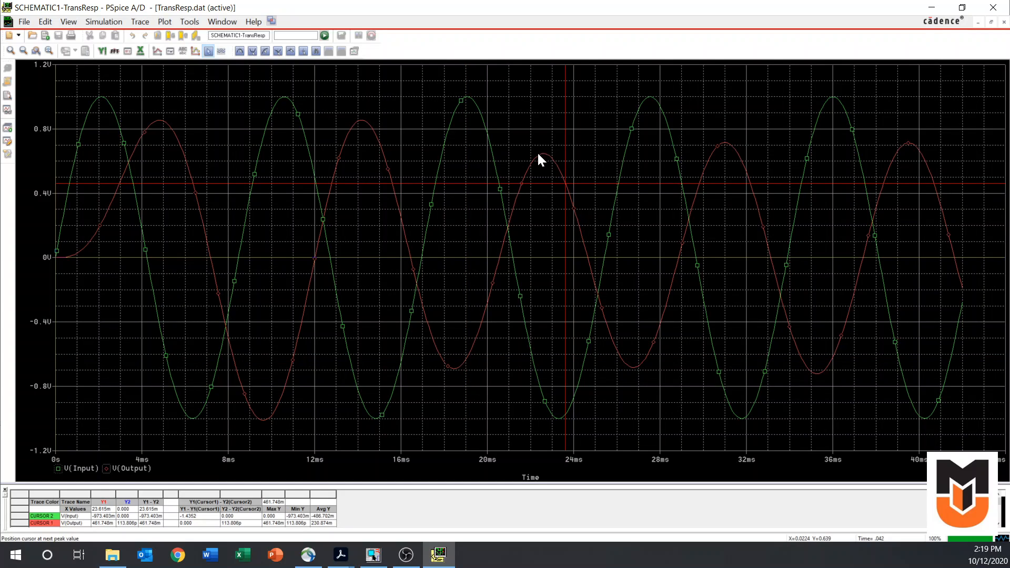
click(239, 50)
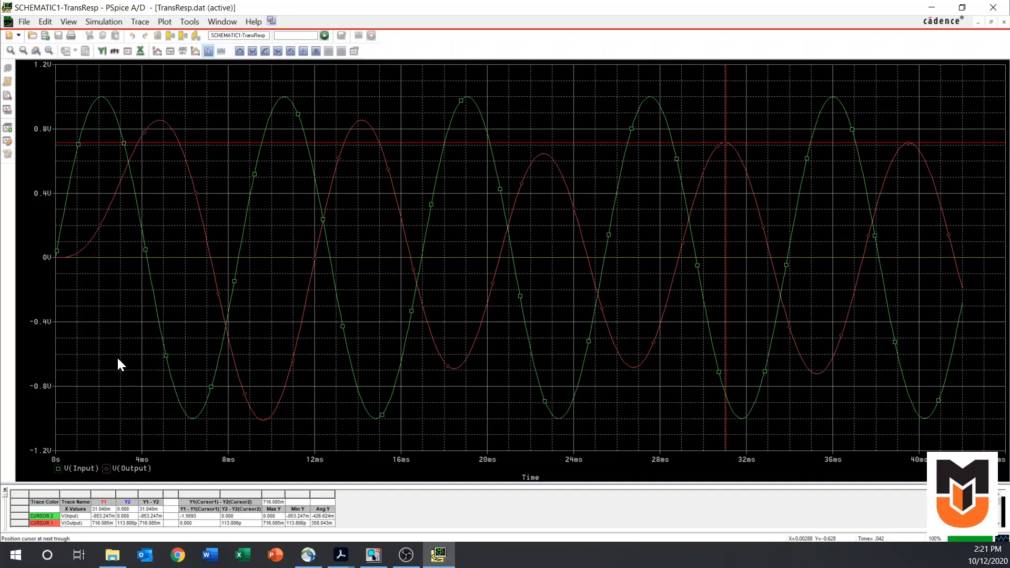
Step the second cursor along the V(Input) trace from the origin to about 5.8 ms
key(shift+Right)
key(shift+Right)
key(shift+Right)
key(shift+Right)
key(shift+Right)
key(shift+Right)
key(shift+Right)
key(shift+Right)
key(shift+Right)
key(shift+Right)
key(shift+Right)
key(shift+Right)
key(shift+Right)
key(shift+Right)
key(shift+Right)
key(shift+Right)
key(shift+Right)
key(shift+Right)
key(shift+Right)
key(shift+Right)
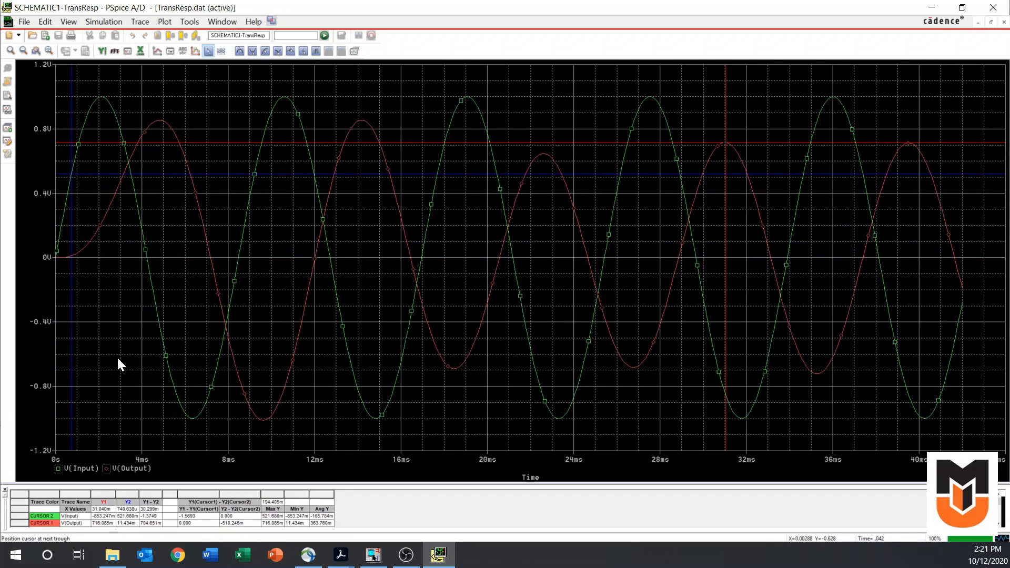
key(shift+Right)
key(shift+Right)
key(shift+Right)
key(shift+Right)
key(shift+Right)
key(shift+Right)
key(shift+Right)
key(shift+Right)
key(shift+Right)
key(shift+Right)
key(shift+Right)
key(shift+Right)
key(shift+Right)
key(shift+Right)
key(shift+Right)
key(shift+Right)
key(shift+Right)
key(shift+Right)
key(shift+Right)
key(shift+Right)
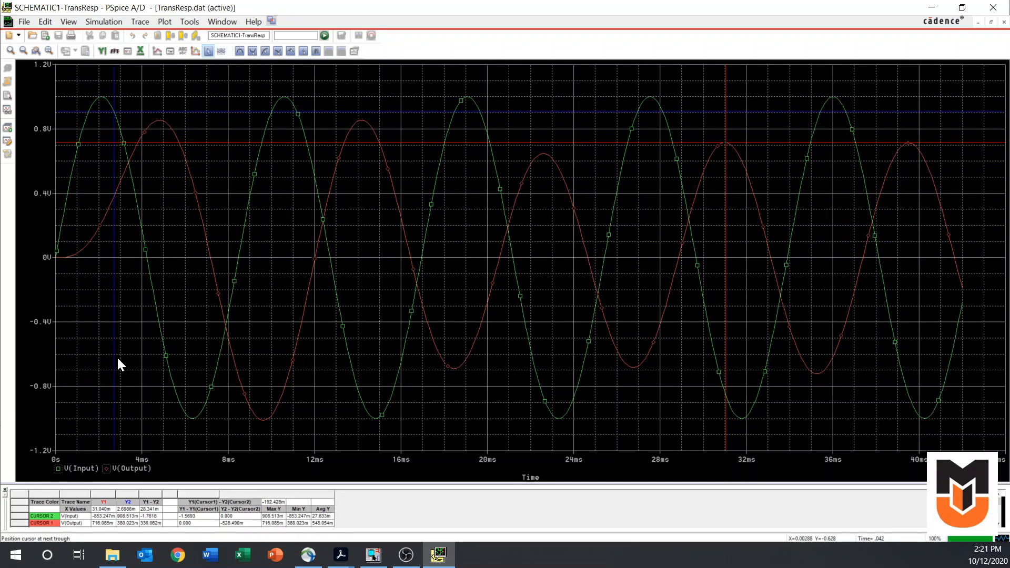
key(shift+Right)
key(shift+Right)
key(shift+Right)
key(shift+Right)
key(shift+Right)
key(shift+Right)
key(shift+Right)
key(shift+Right)
key(shift+Right)
key(shift+Right)
key(shift+Right)
key(shift+Right)
key(shift+Right)
key(shift+Right)
key(shift+Right)
key(shift+Right)
key(shift+Right)
key(shift+Right)
key(shift+Right)
key(shift+Right)
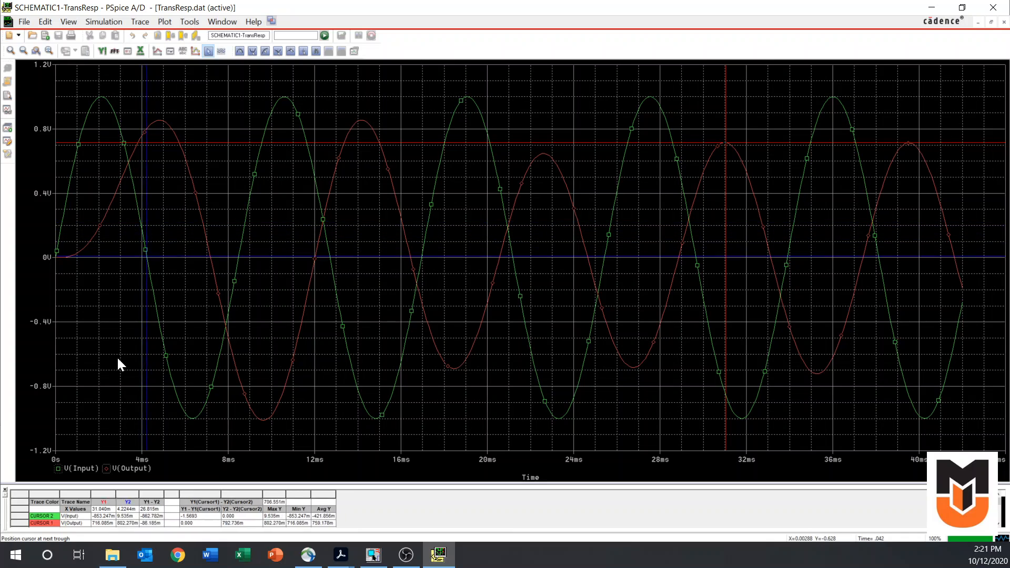
key(shift+Right)
key(shift+Right)
key(shift+Right)
key(shift+Right)
key(shift+Right)
key(shift+Right)
key(shift+Right)
key(shift+Right)
key(shift+Right)
key(shift+Right)
key(shift+Right)
key(shift+Right)
key(shift+Right)
key(shift+Right)
key(shift+Right)
key(shift+Right)
key(shift+Right)
key(shift+Right)
key(shift+Right)
key(shift+Right)
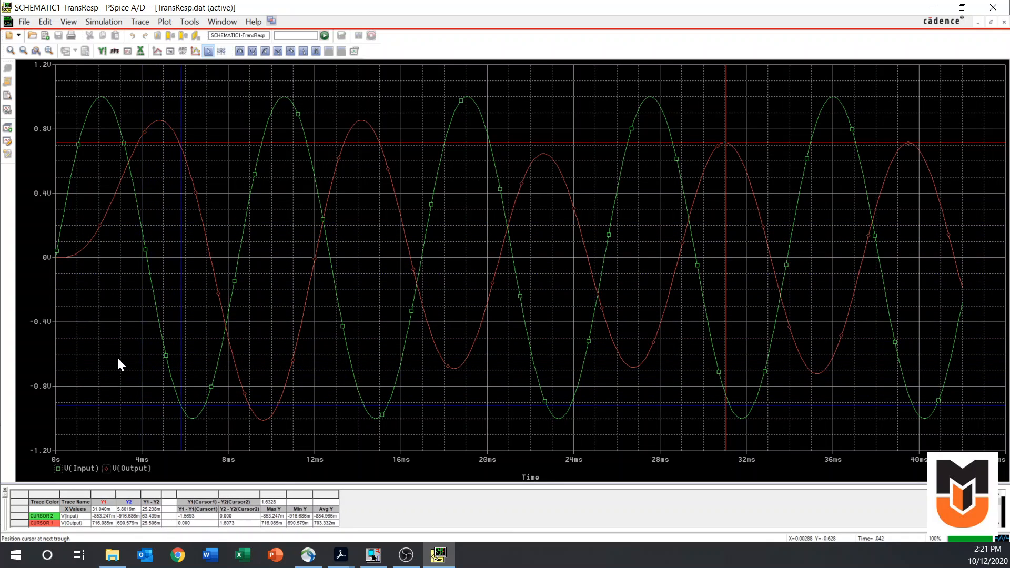
Place the second cursor on the V(Input) trace at about 17.8 ms, just before the third positive peak
right_click(259, 224)
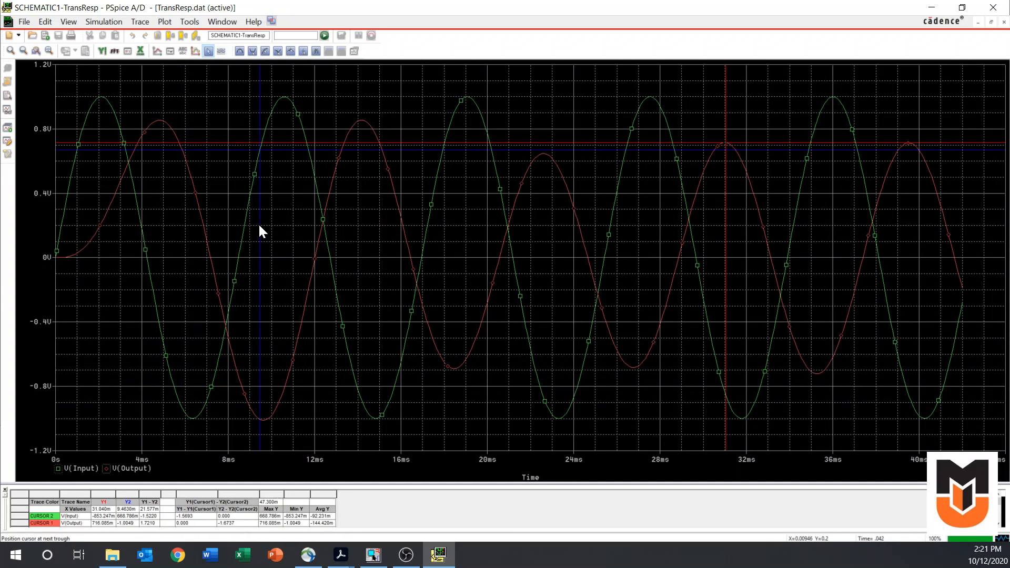
right_click(371, 168)
right_click(440, 110)
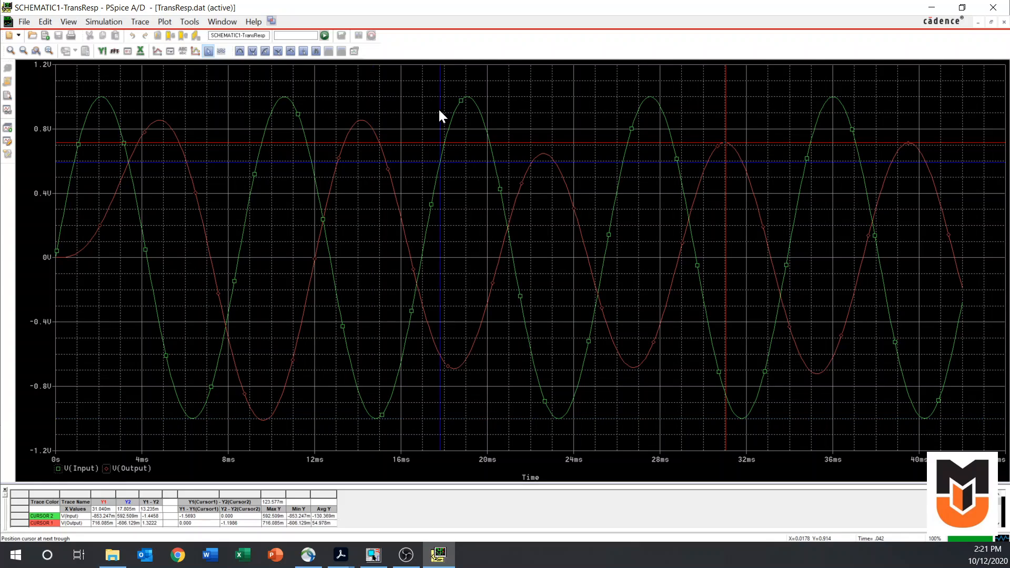
Move the second cursor along the V(Input) trace, snap it to the peak near 27.6 ms, and turn off the cursor display
right_click(622, 126)
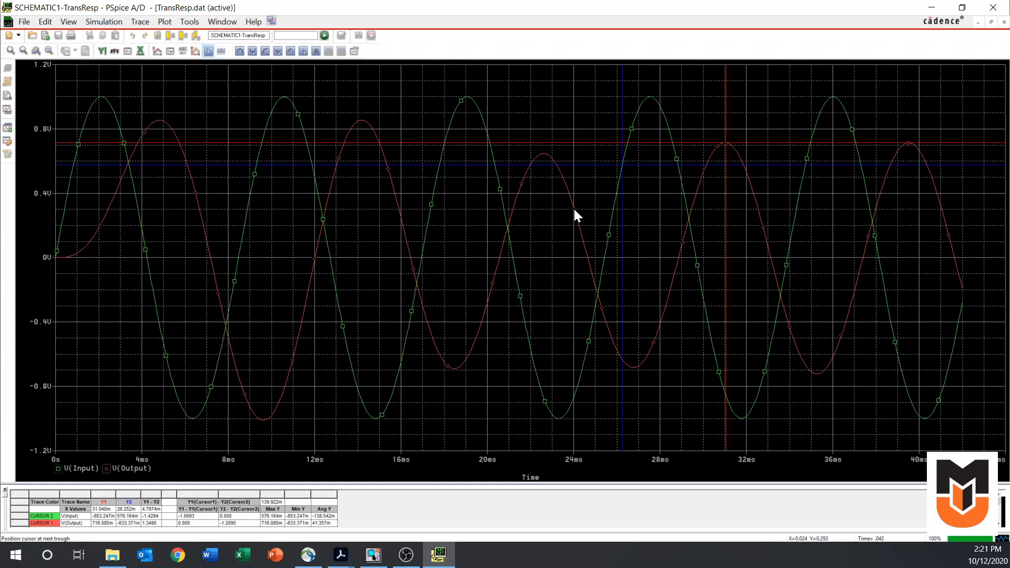
right_click(106, 469)
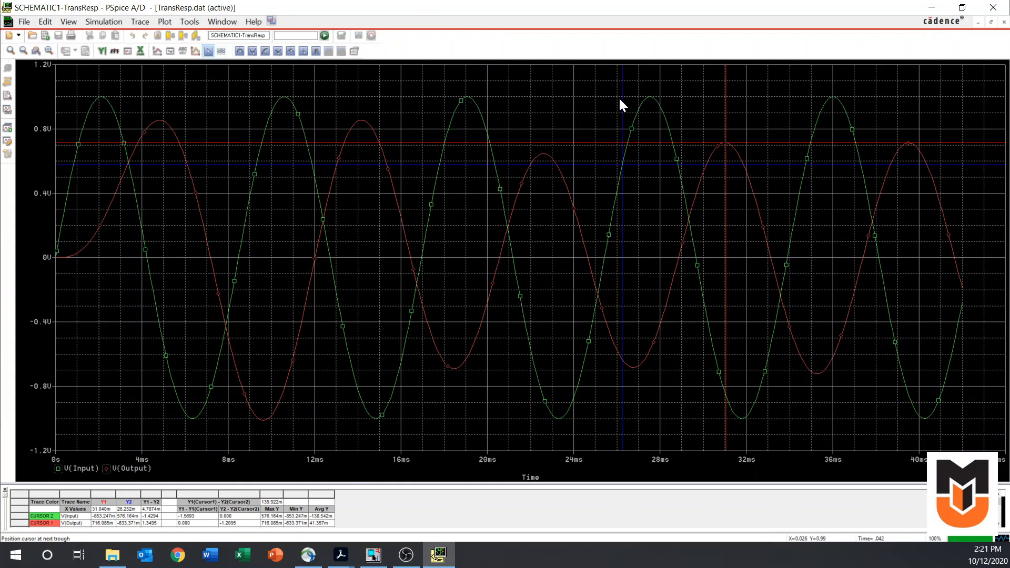
right_click(637, 109)
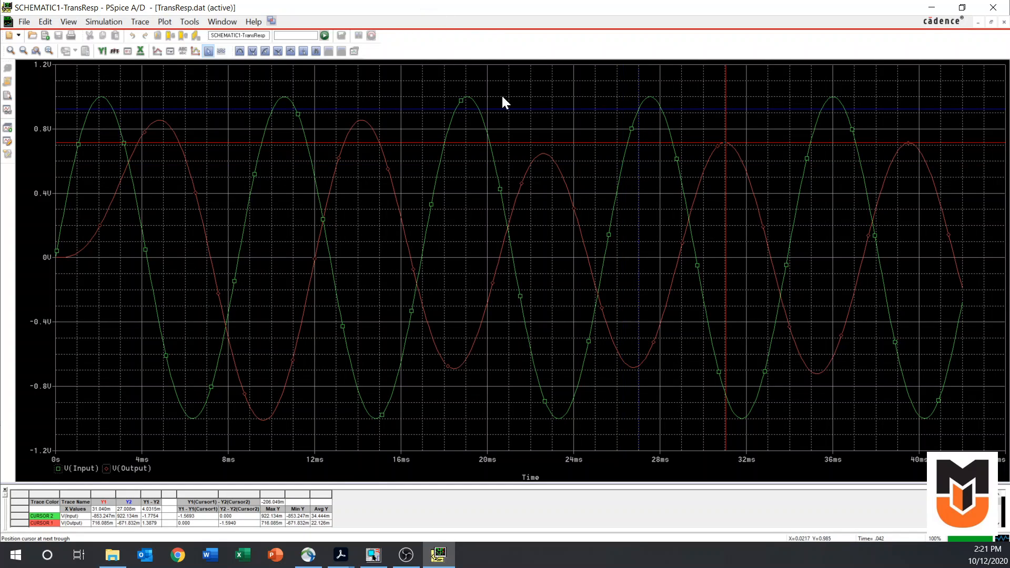
click(239, 51)
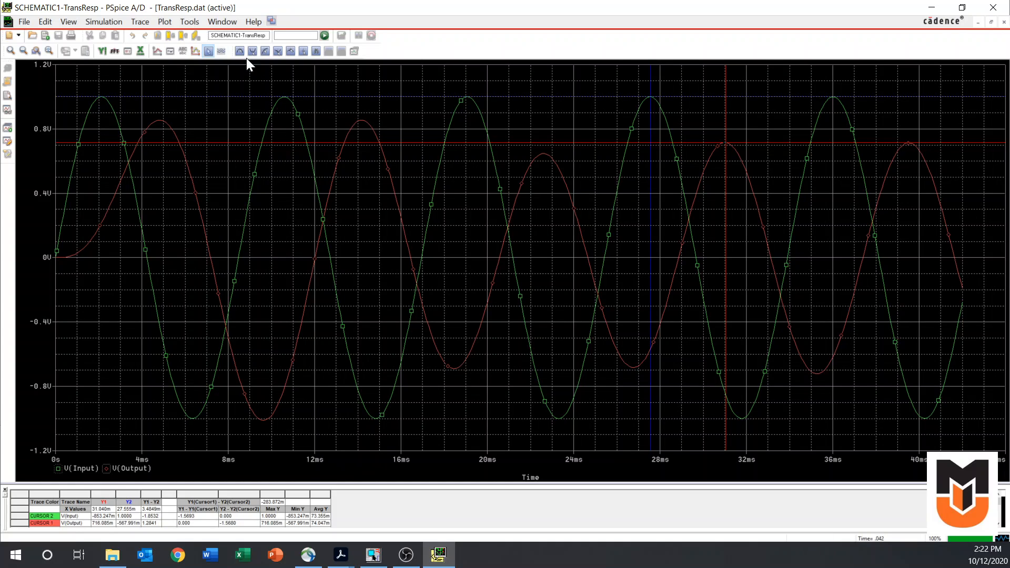
click(209, 51)
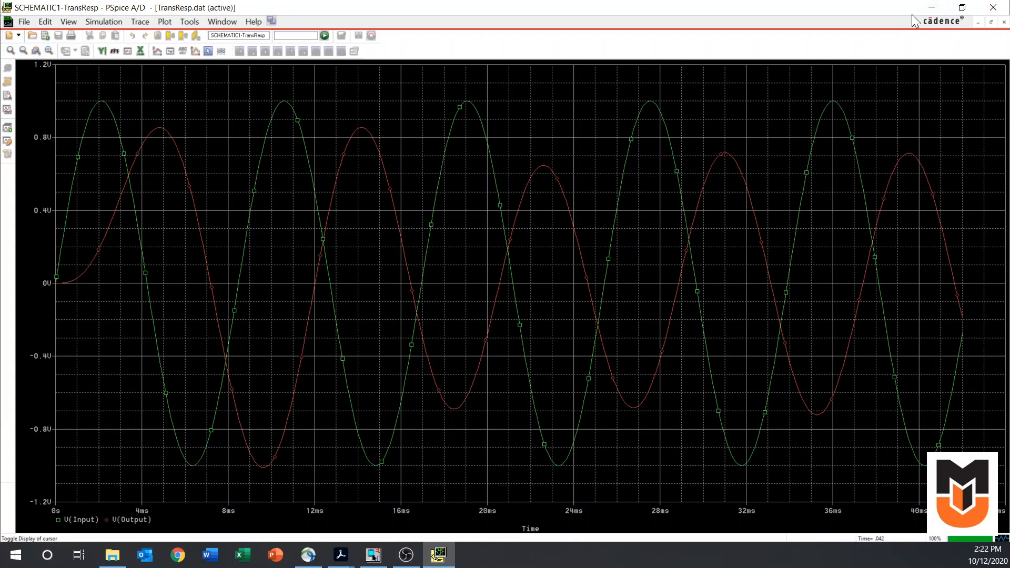
Switch to OrCAD Capture and set the TransResp transient analysis to run to 500m seconds and start saving data after 100m seconds
click(931, 8)
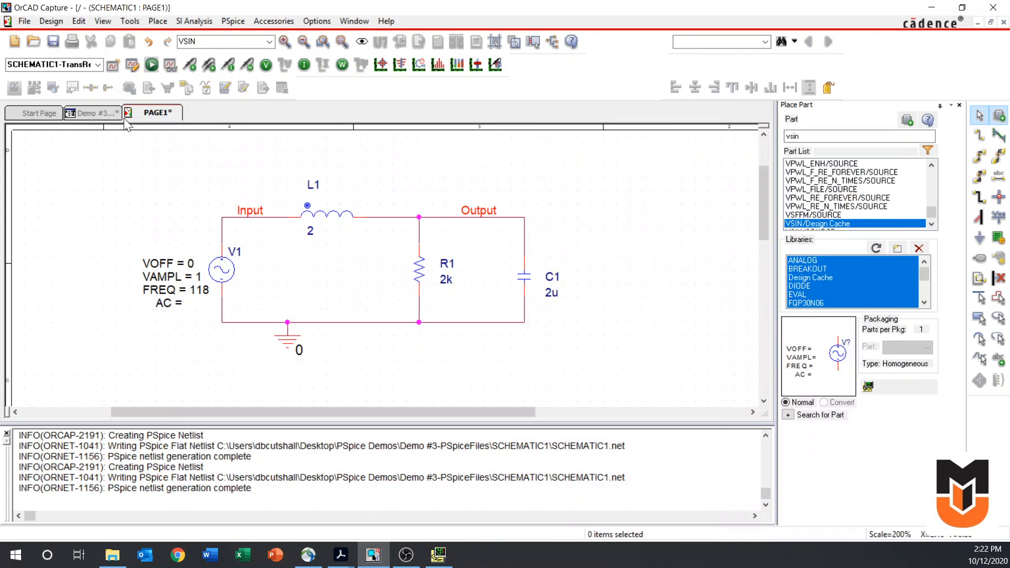
click(132, 64)
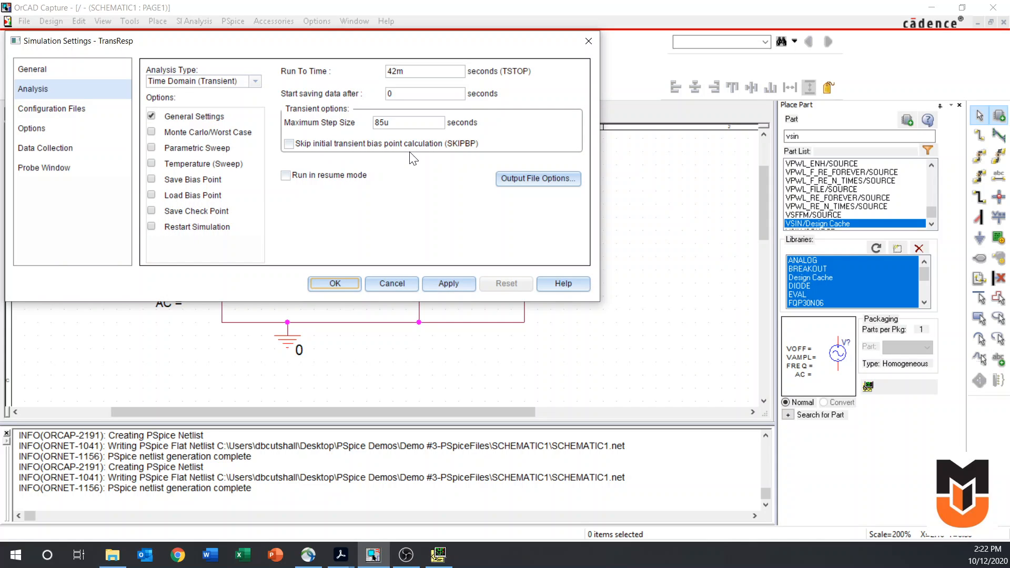
click(421, 72)
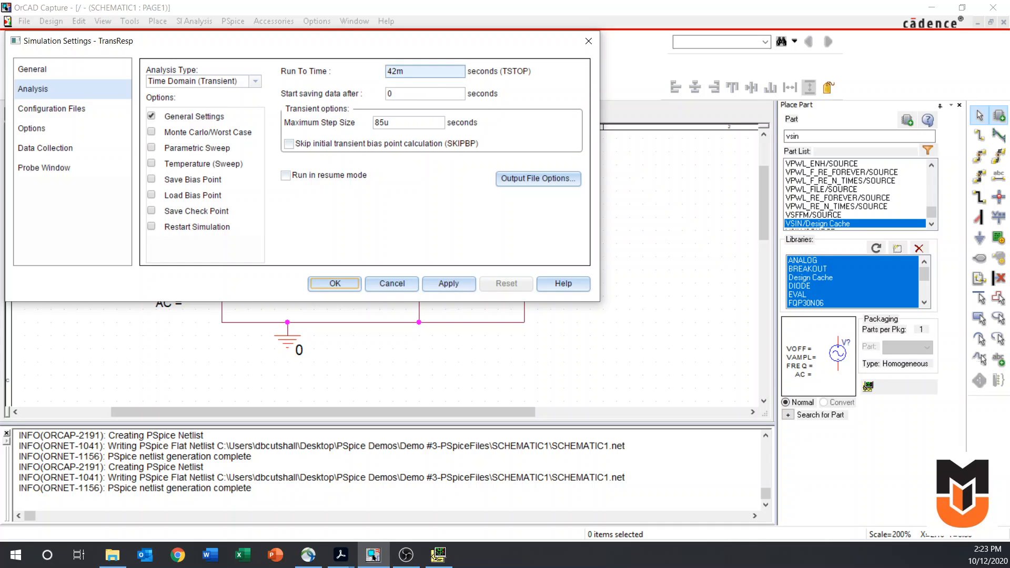
click(422, 72)
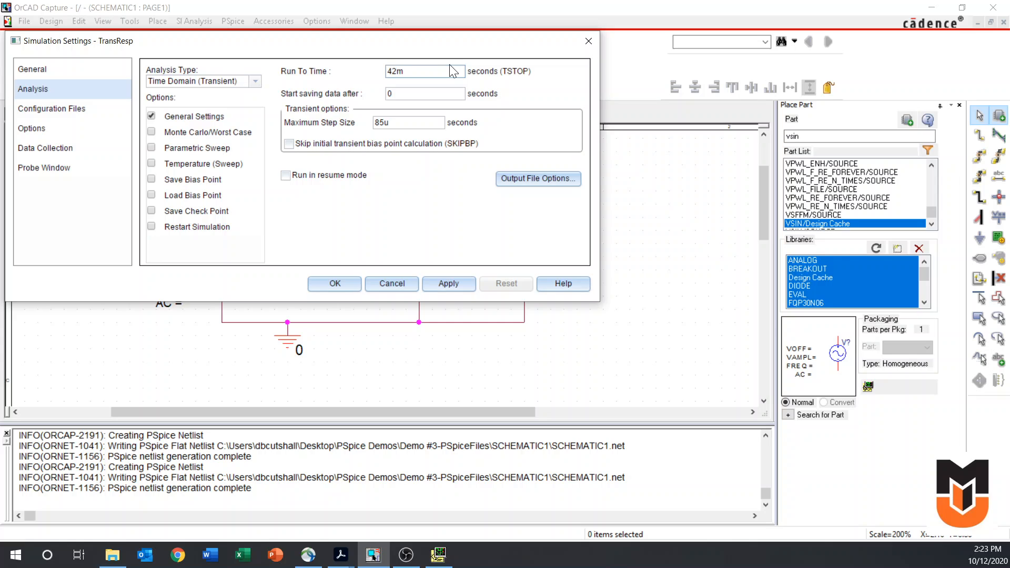
key(BackSpace)
key(BackSpace)
text(500m)
key(Tab)
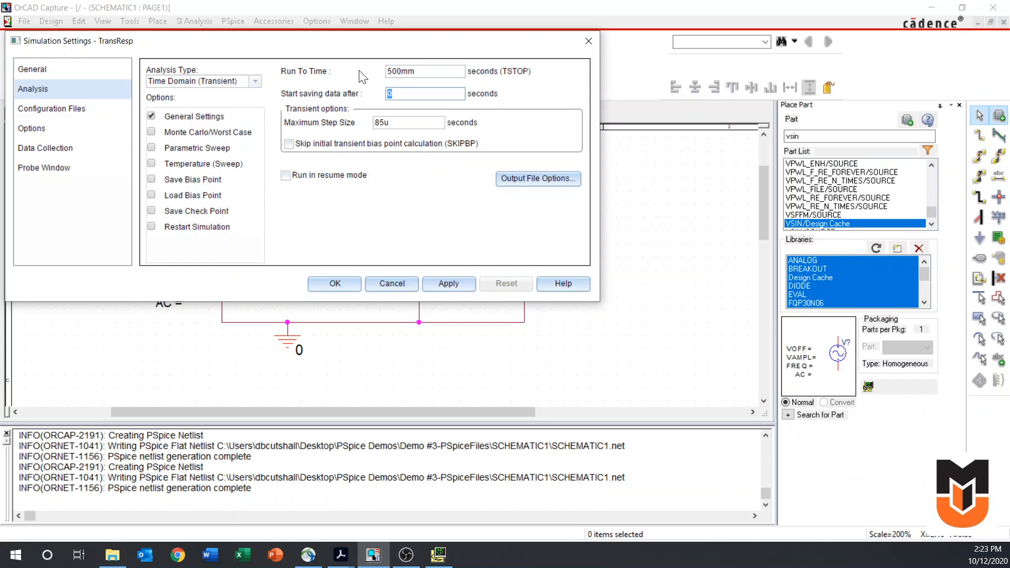
text(100m)
click(415, 71)
key(BackSpace)
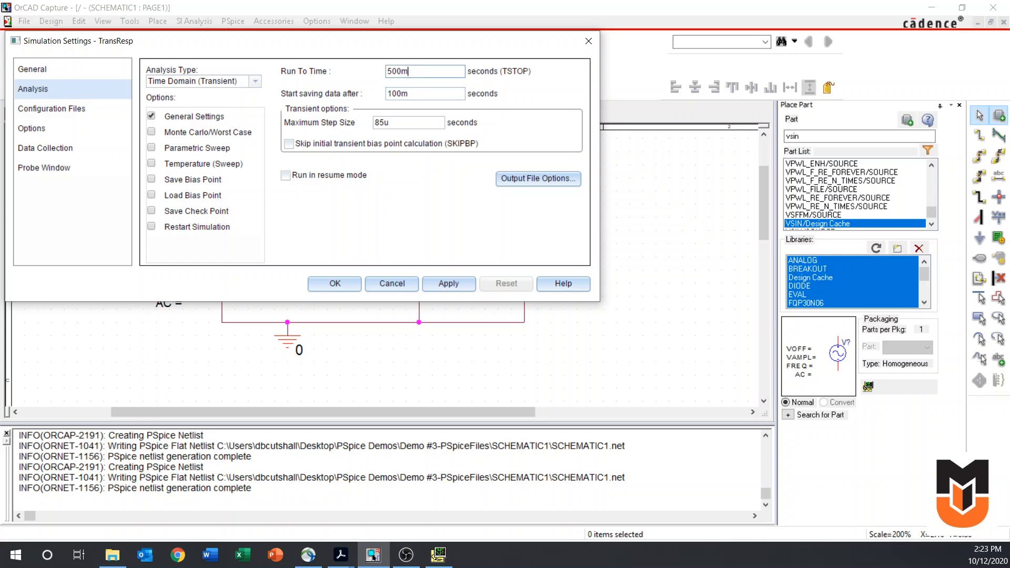
click(403, 95)
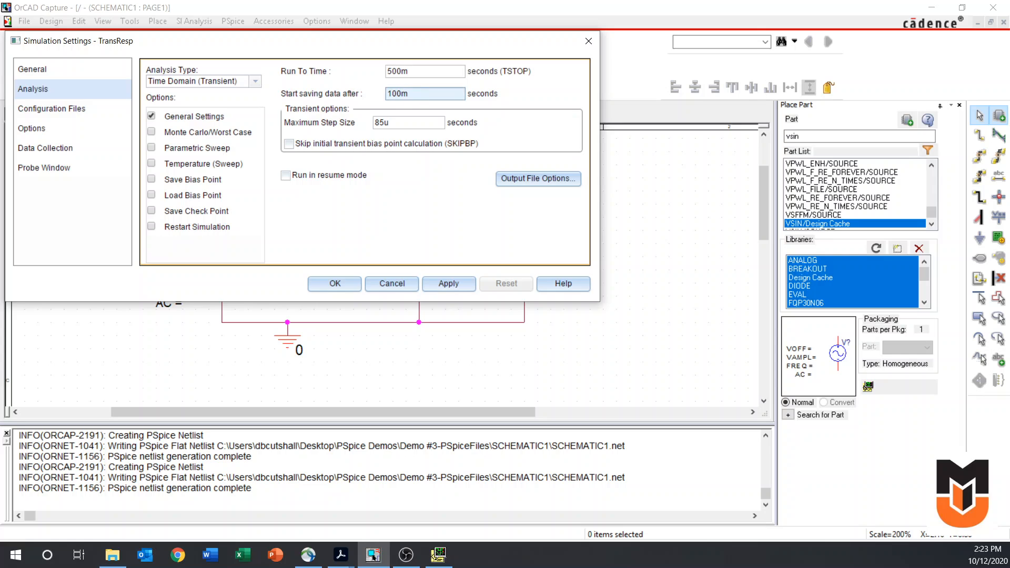
click(349, 286)
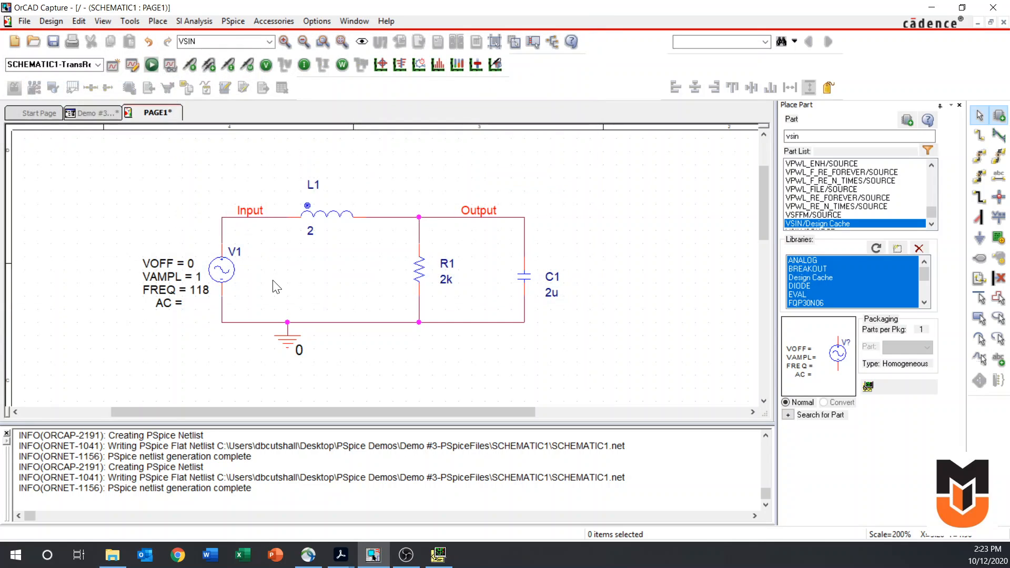
Rerun the simulation and plot the V(Input) and V(Output) traces
click(152, 65)
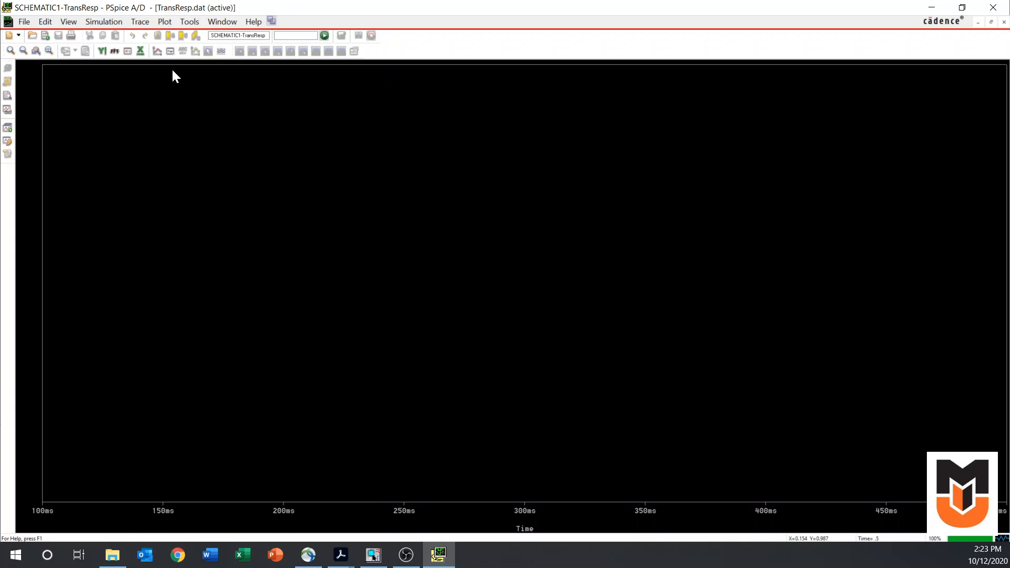
click(157, 51)
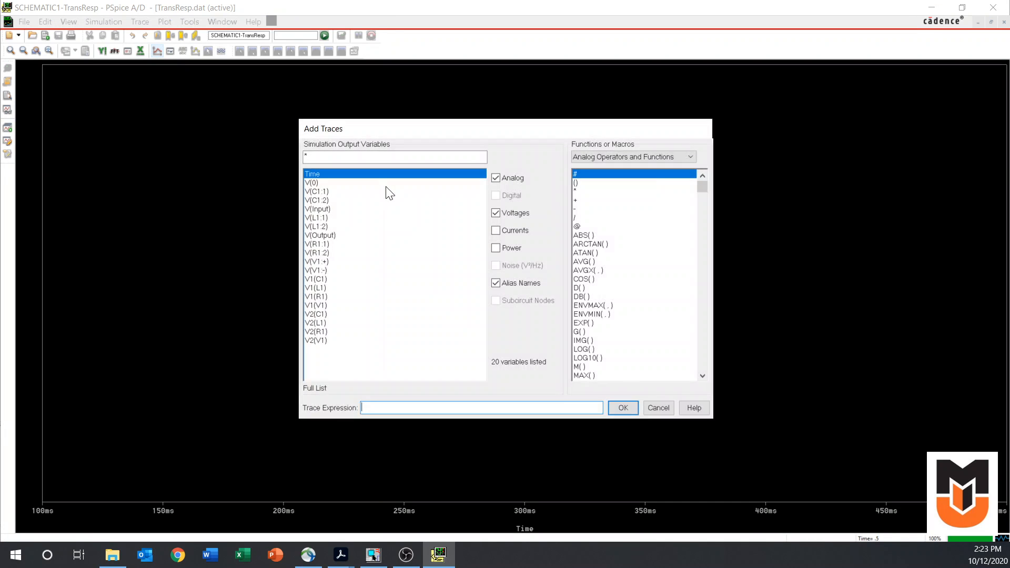
click(324, 209)
click(340, 235)
click(622, 407)
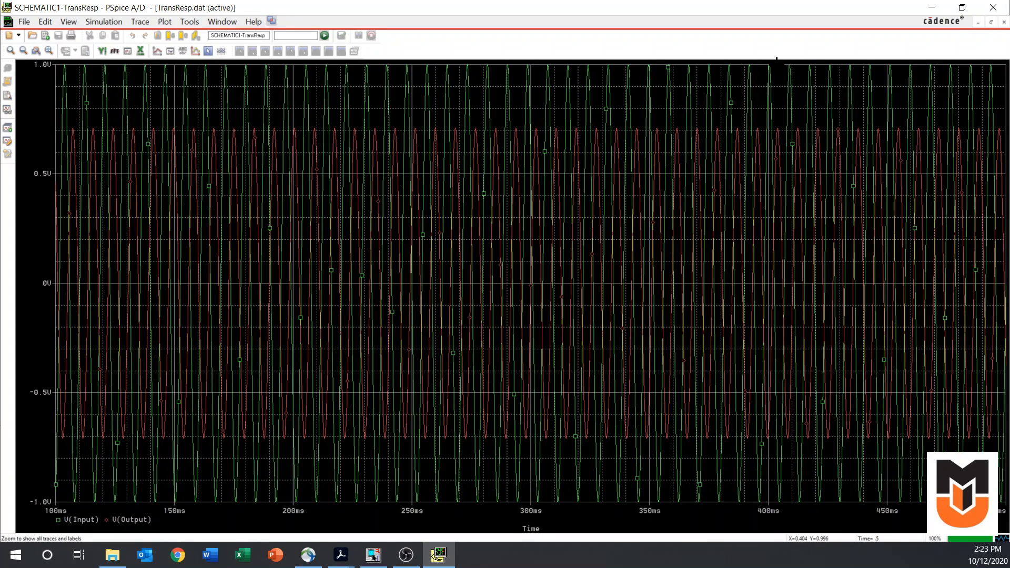
Display the cursors, assign the first one to the V(Output) trace and snap it to the peak near 446 ms
click(776, 59)
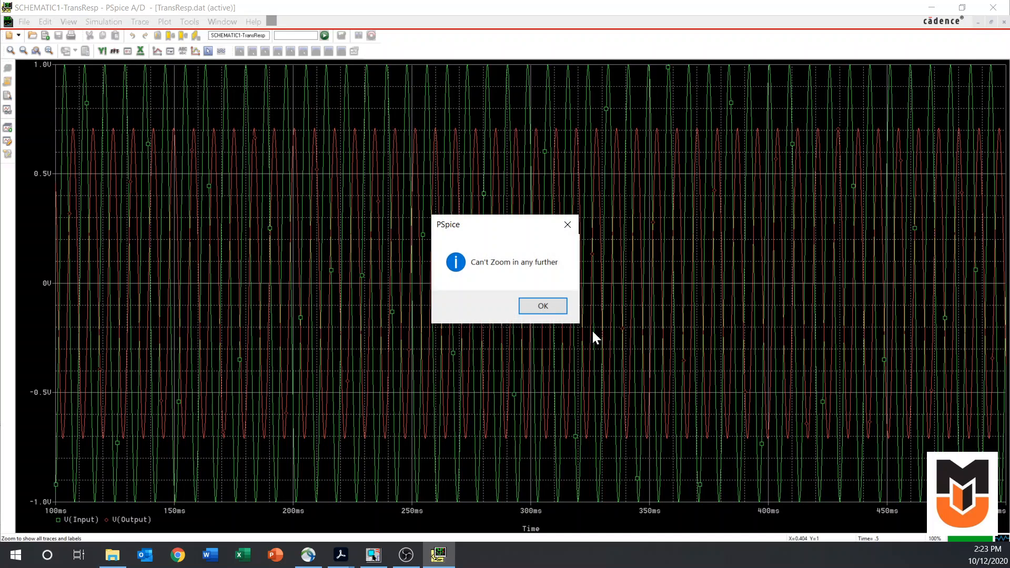
click(542, 307)
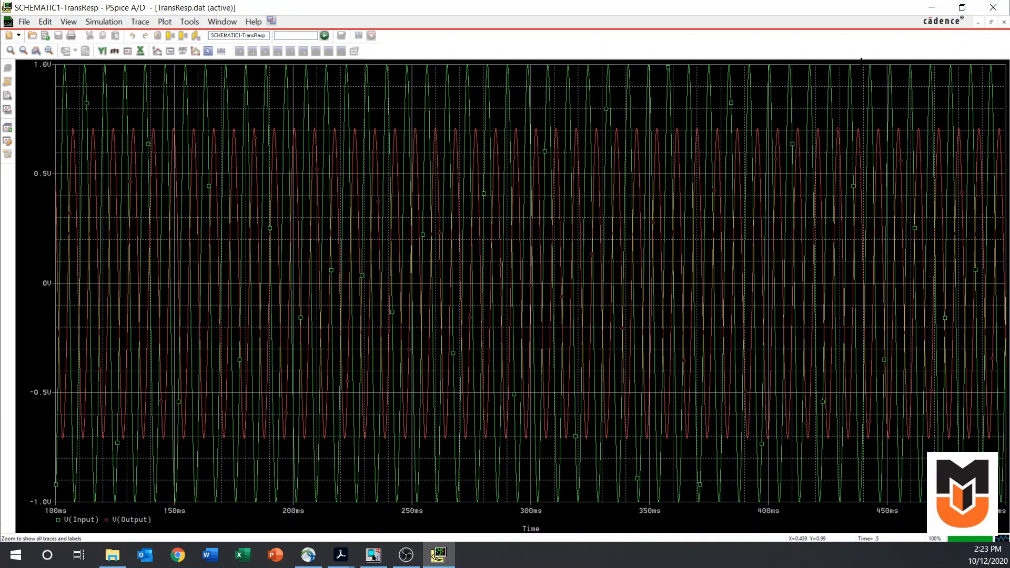
drag(861, 66, 953, 502)
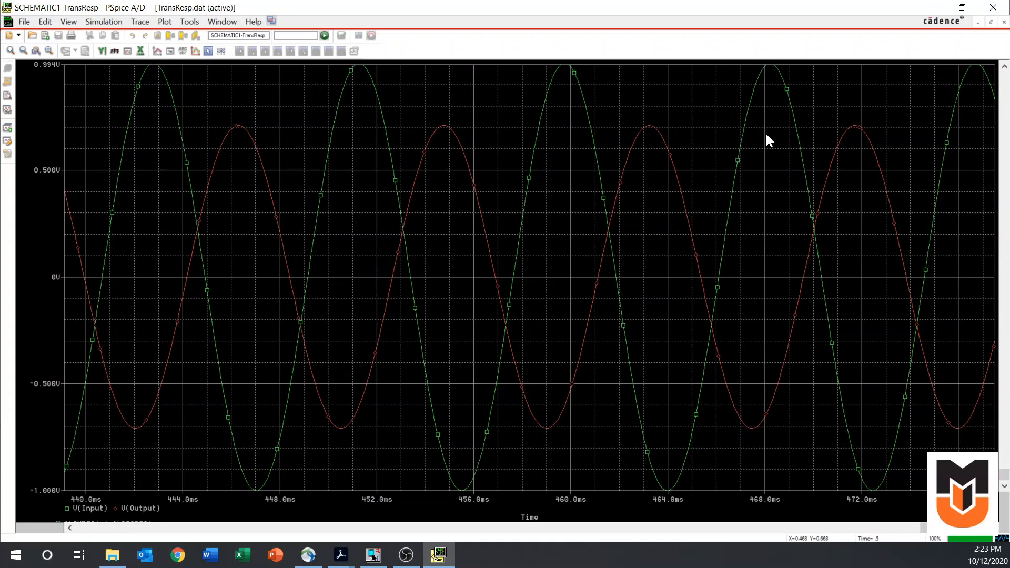
click(205, 51)
click(238, 119)
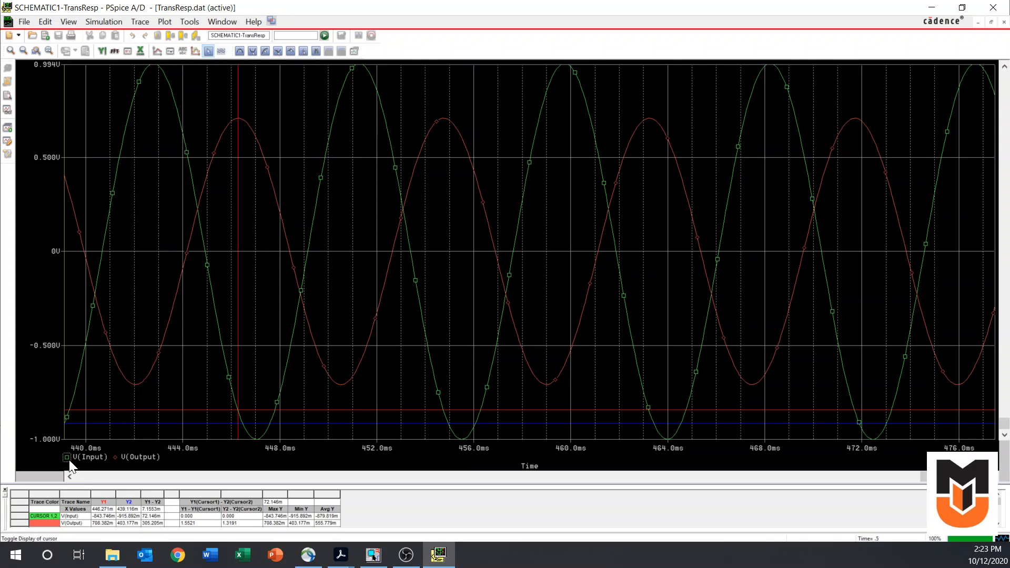
click(116, 457)
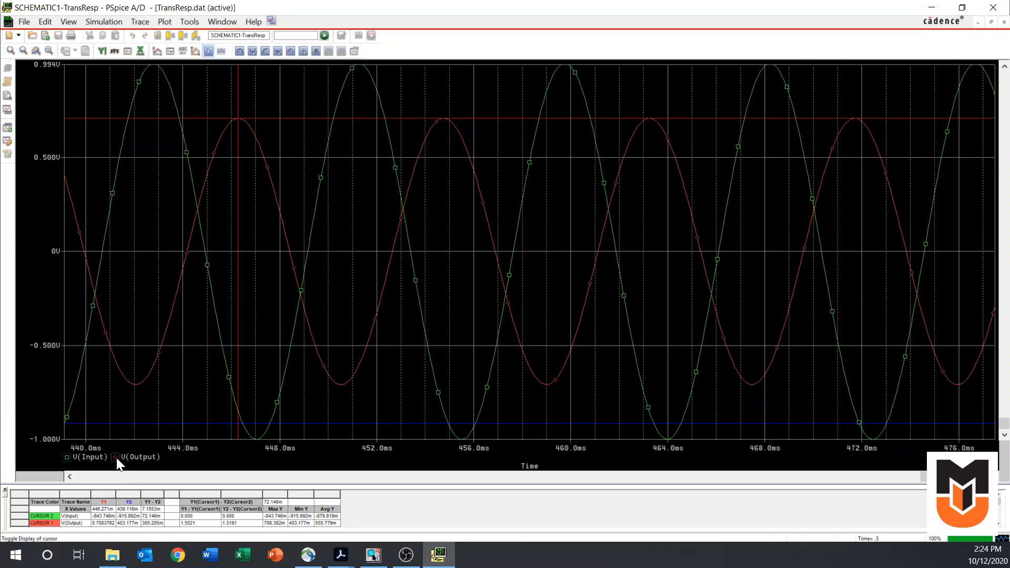
click(240, 51)
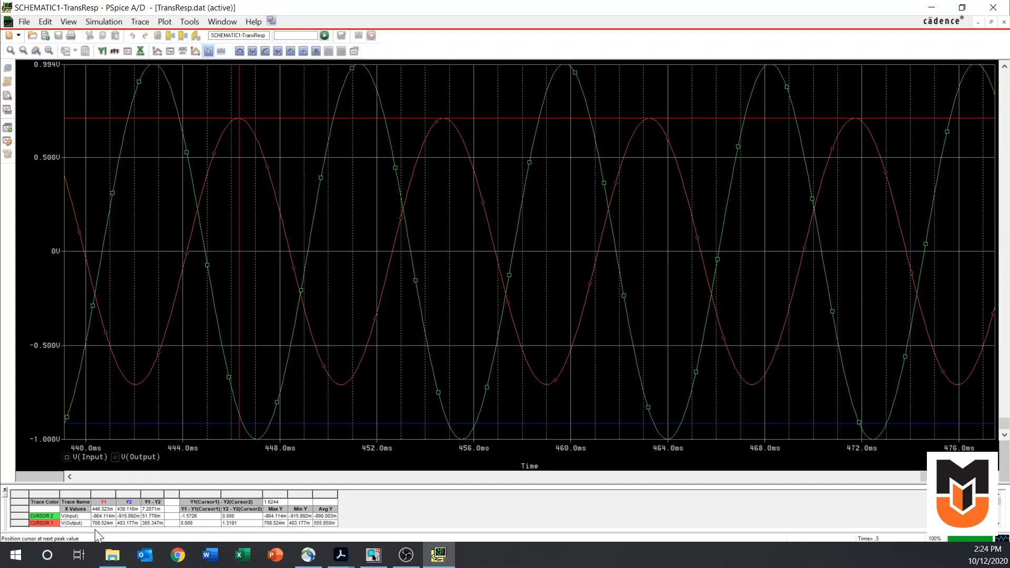